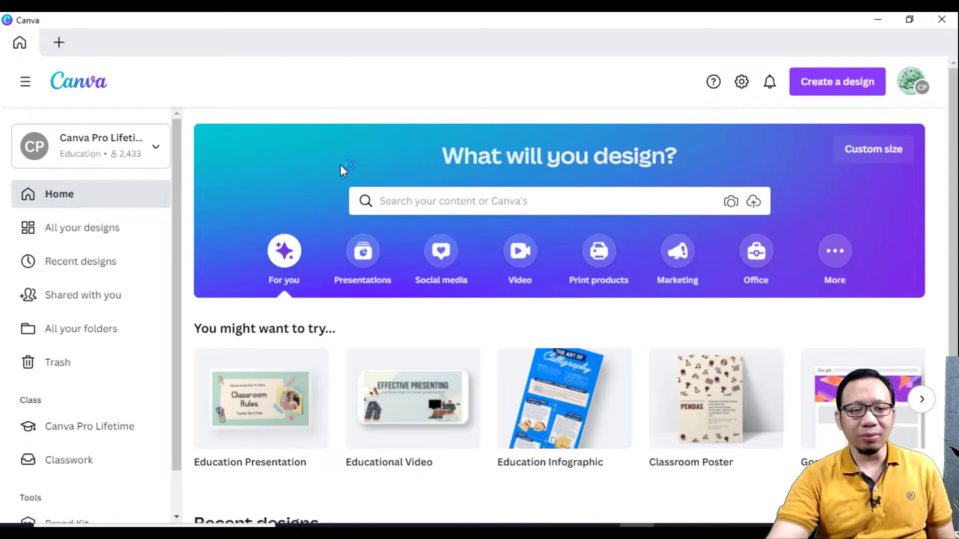
- Create a new blank Education Presentation design at 1920 × 1080 px
left_click(845, 92)
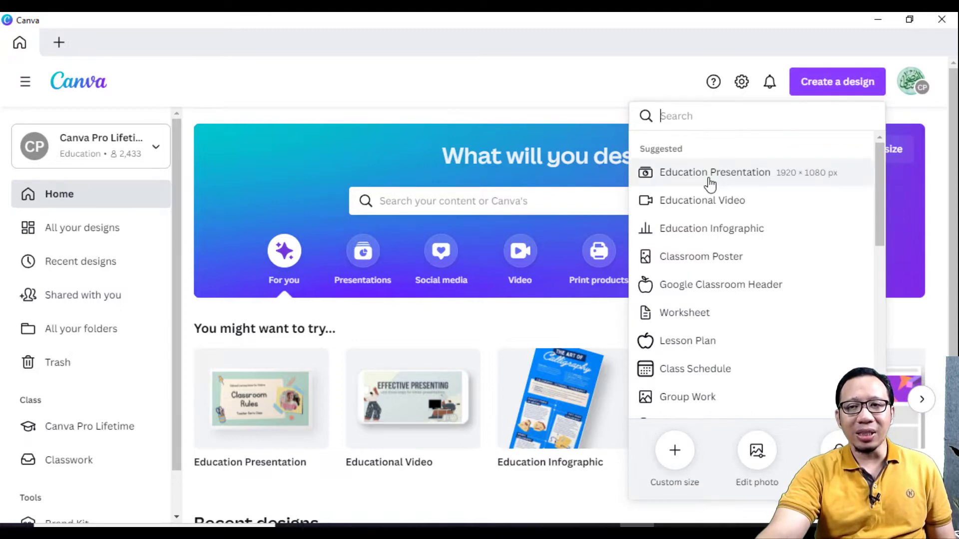
left_click(710, 174)
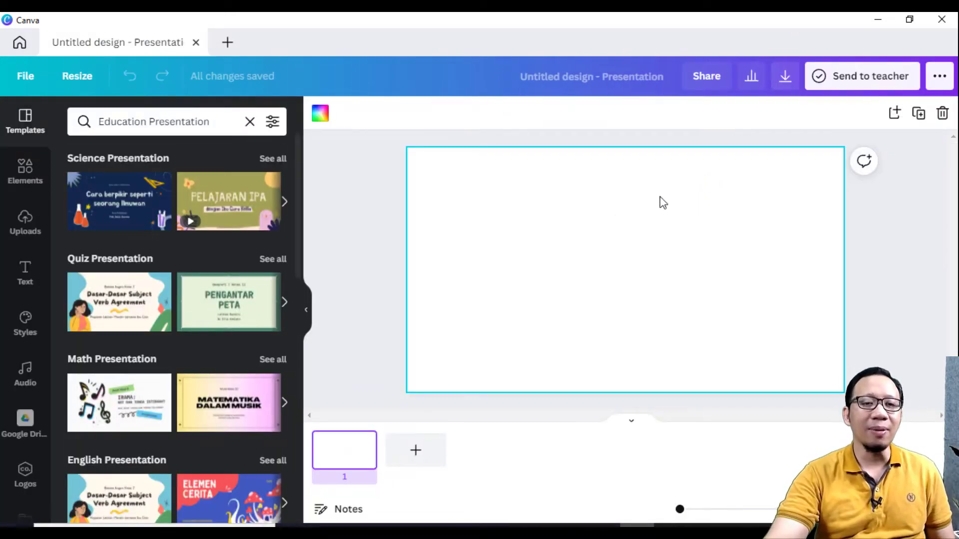
left_click(364, 232)
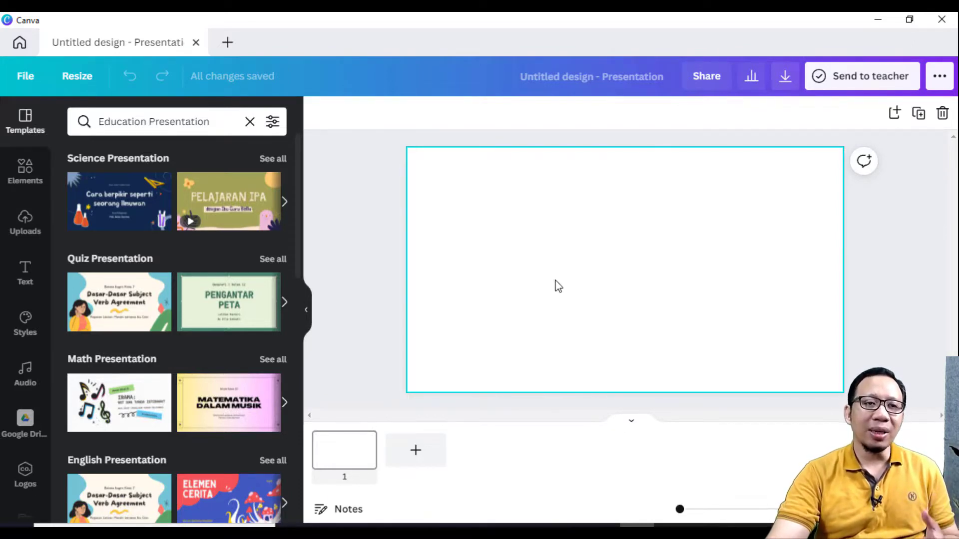
- Insert the orange table with filled cells and a darker header row from the table elements onto the page
left_click(37, 178)
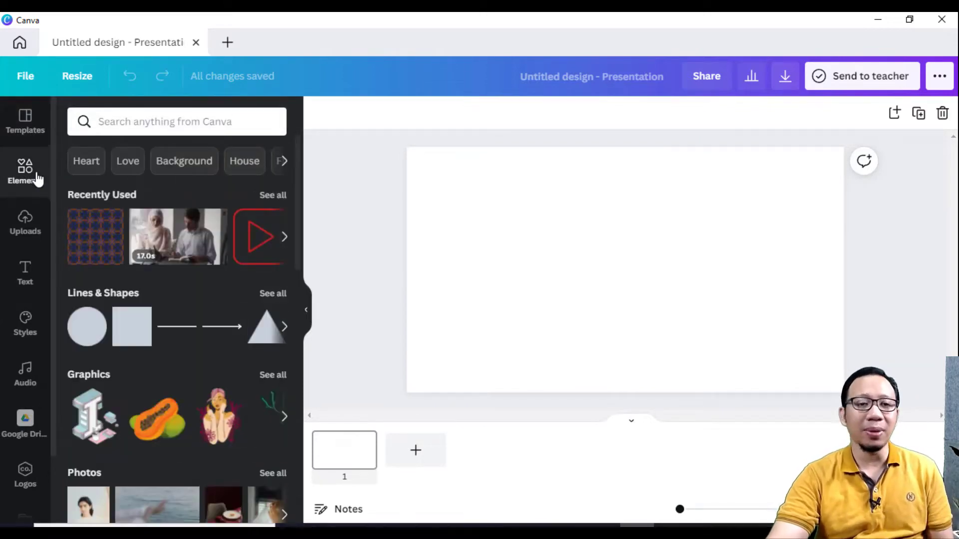
scroll(257, 231, "down", 2)
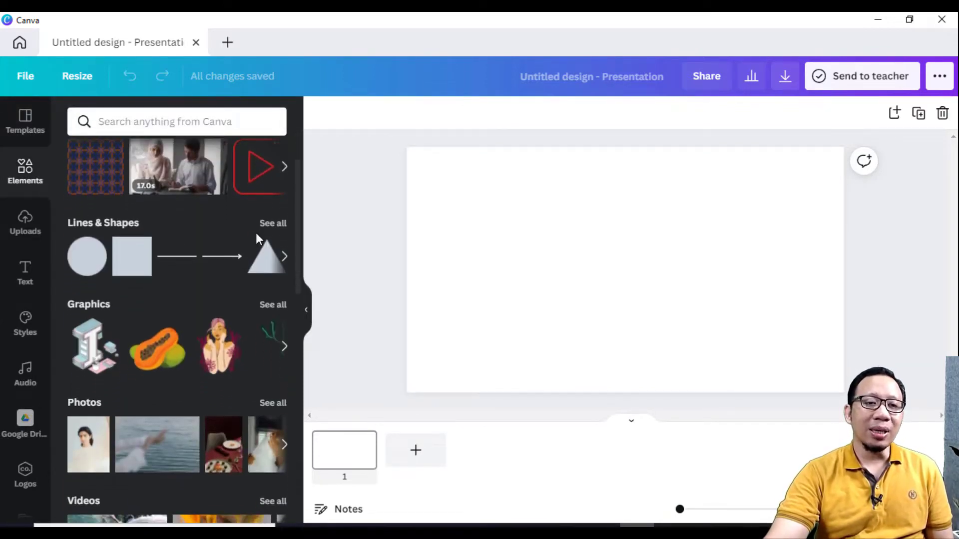
scroll(256, 234, "down", 8)
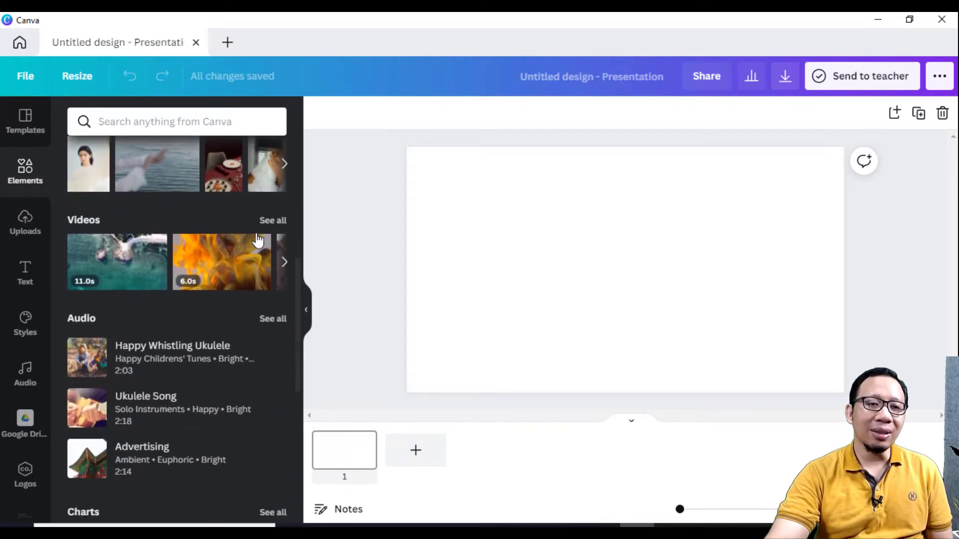
scroll(256, 233, "down", 10)
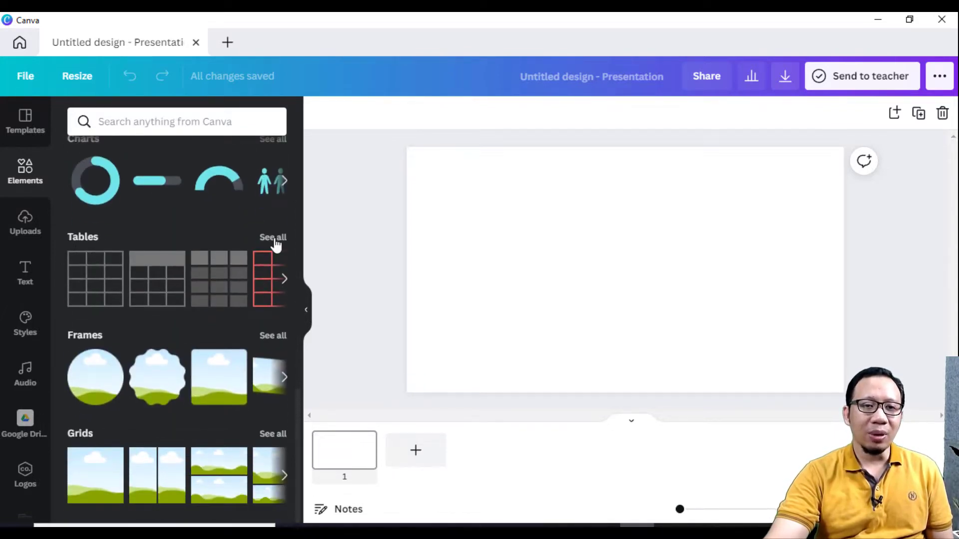
left_click(274, 238)
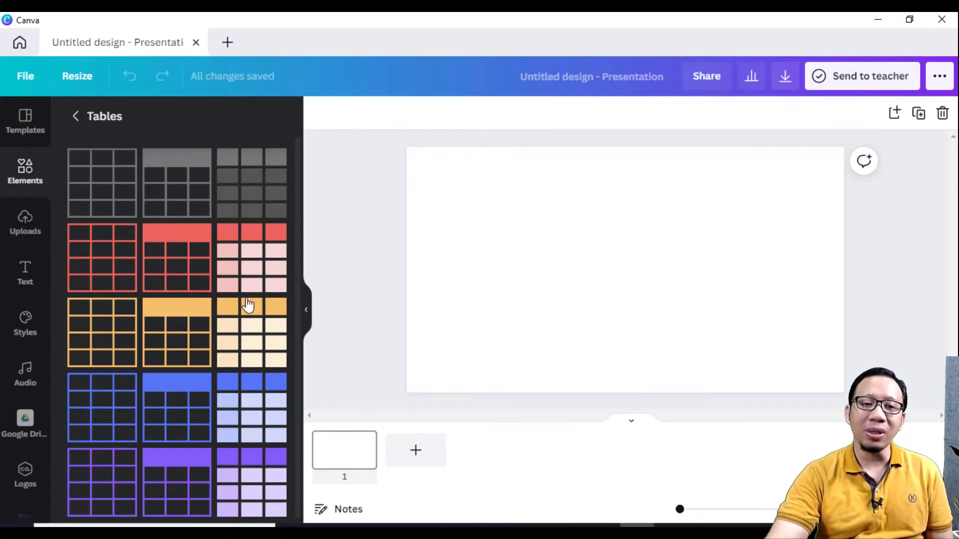
scroll(250, 301, "down", 1)
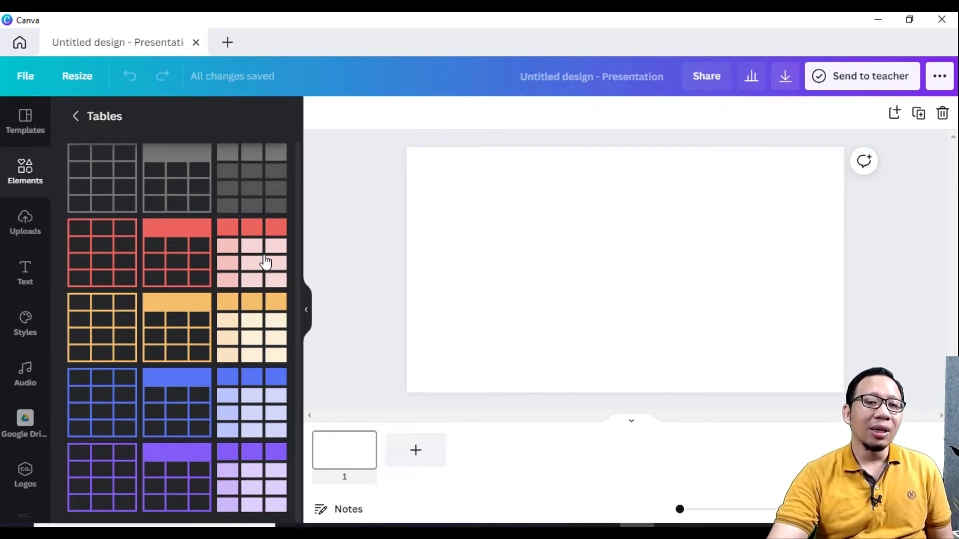
left_click(248, 338)
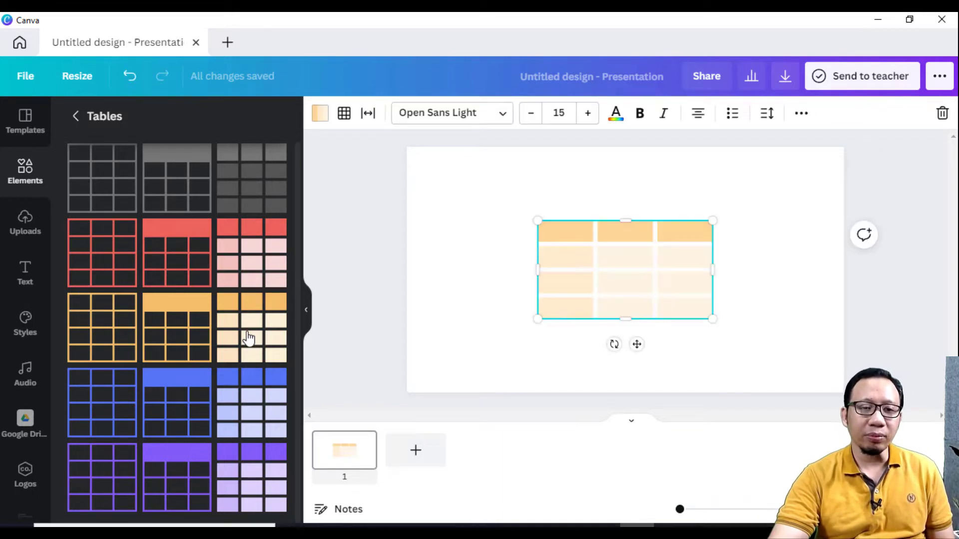
- Move the table toward the page's upper-left area and enlarge it from its lower-right corner
left_click(680, 264)
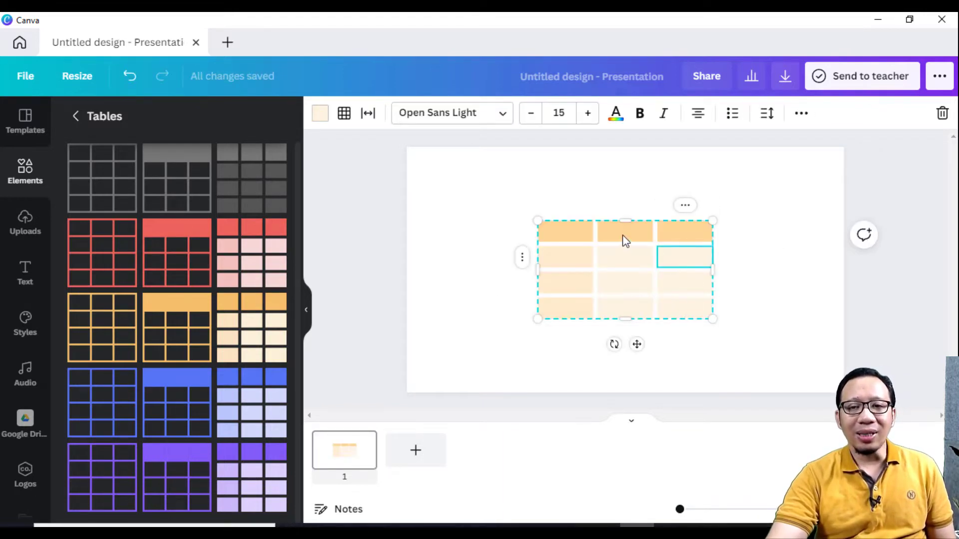
left_click(760, 261)
left_click(660, 230)
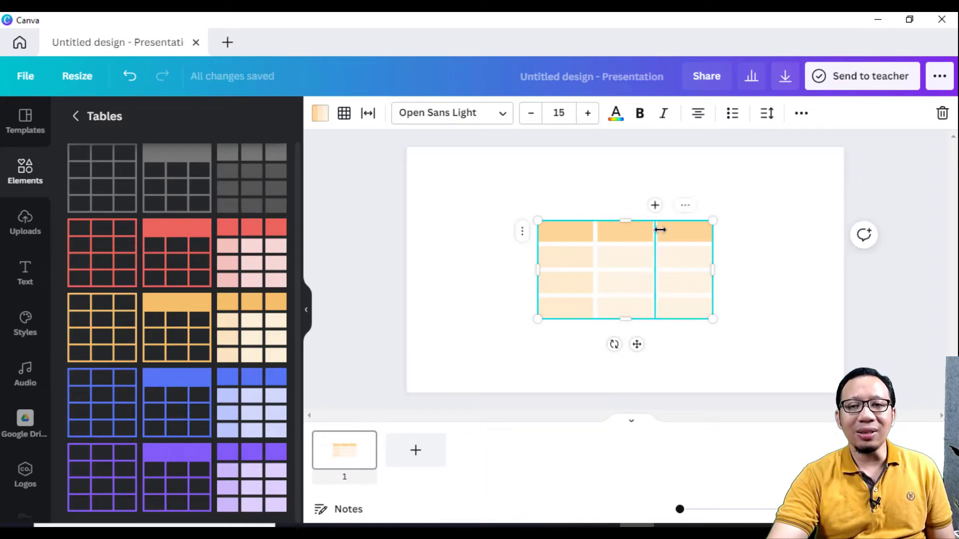
left_click_drag(680, 238, 601, 199)
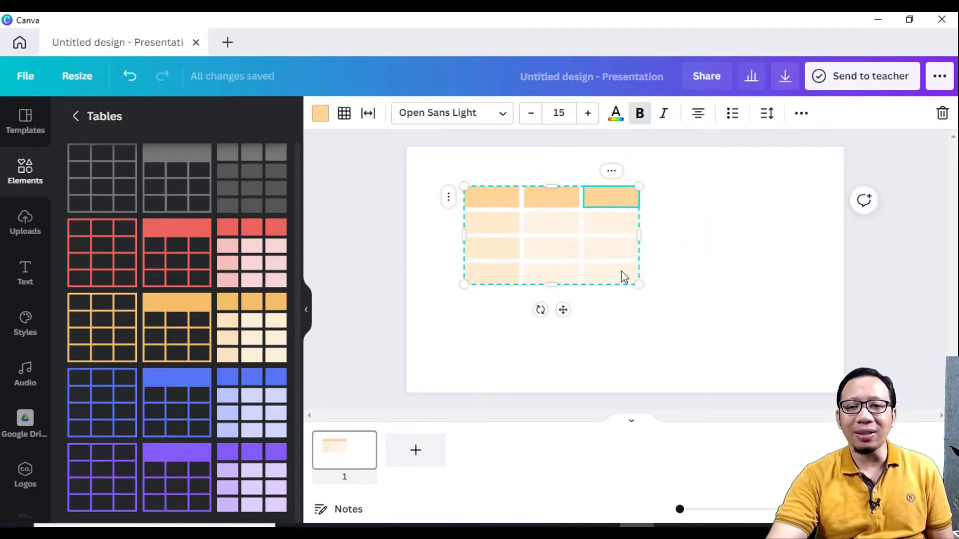
left_click_drag(637, 283, 716, 325)
left_click(774, 233)
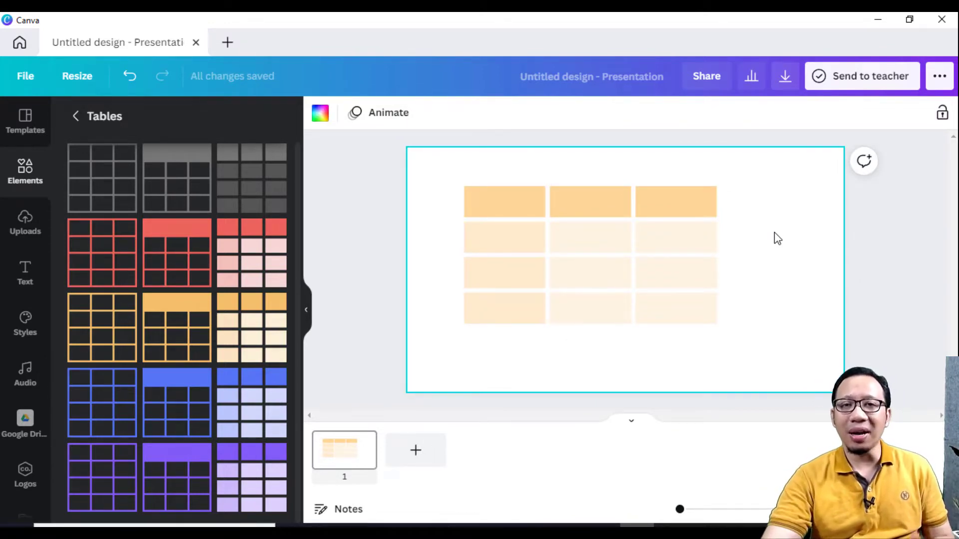
- Add one column before the table's last column and another column after it
left_click(685, 207)
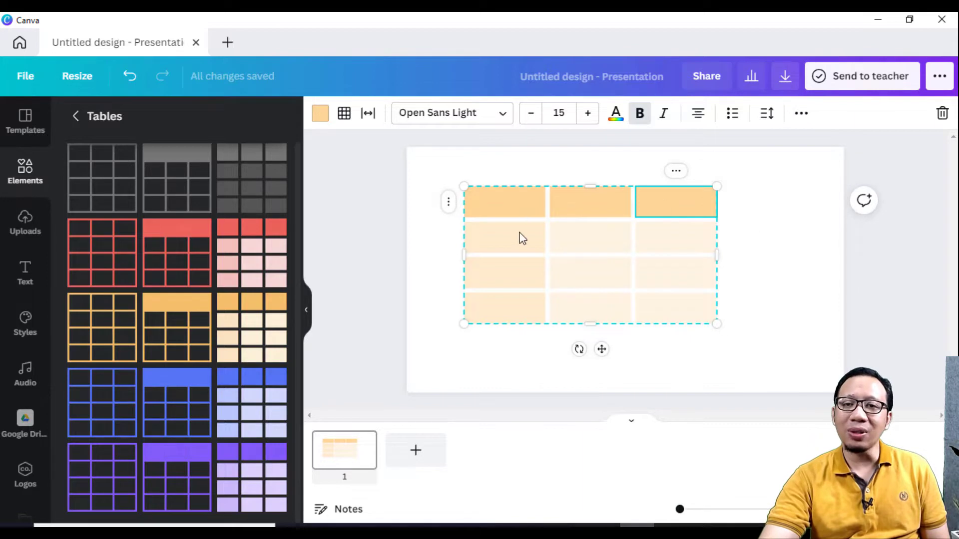
left_click(679, 203)
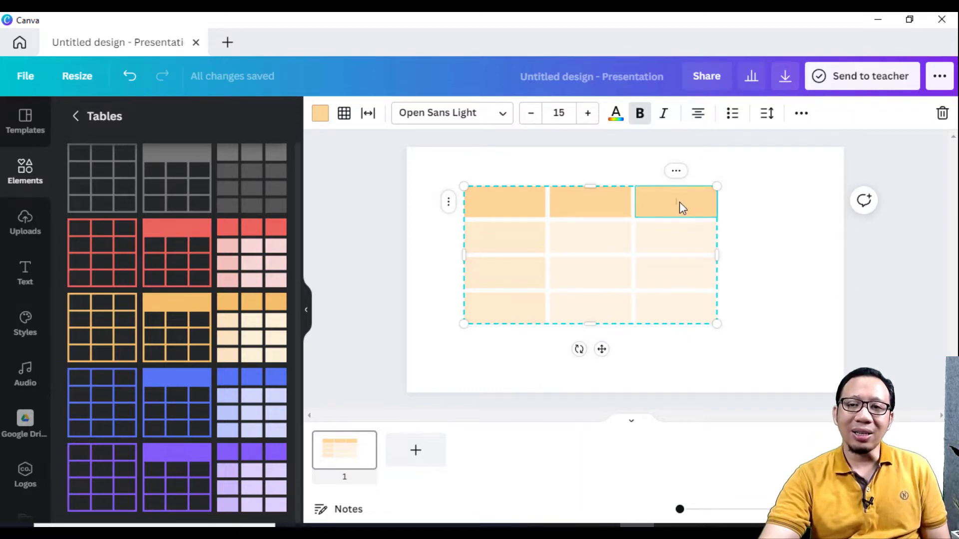
left_click(677, 171)
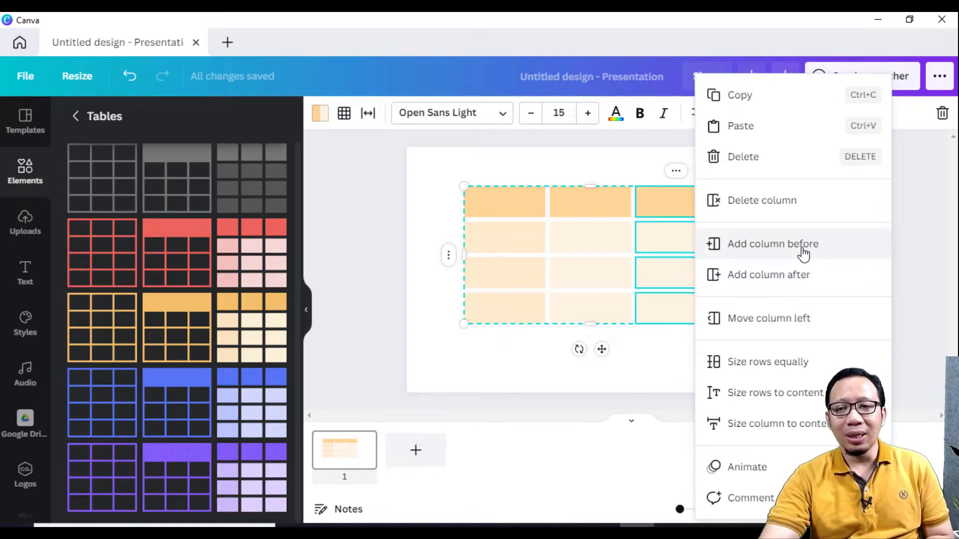
left_click(772, 244)
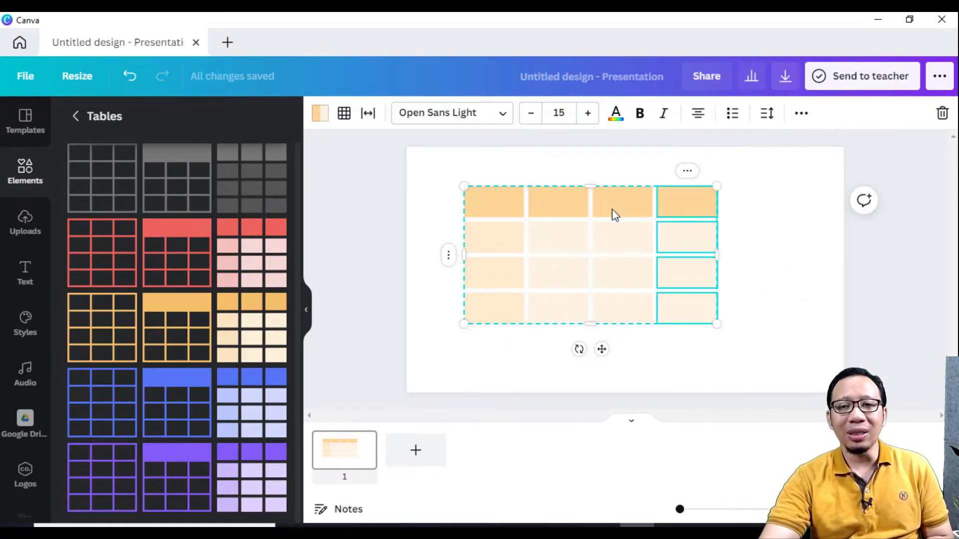
left_click(687, 174)
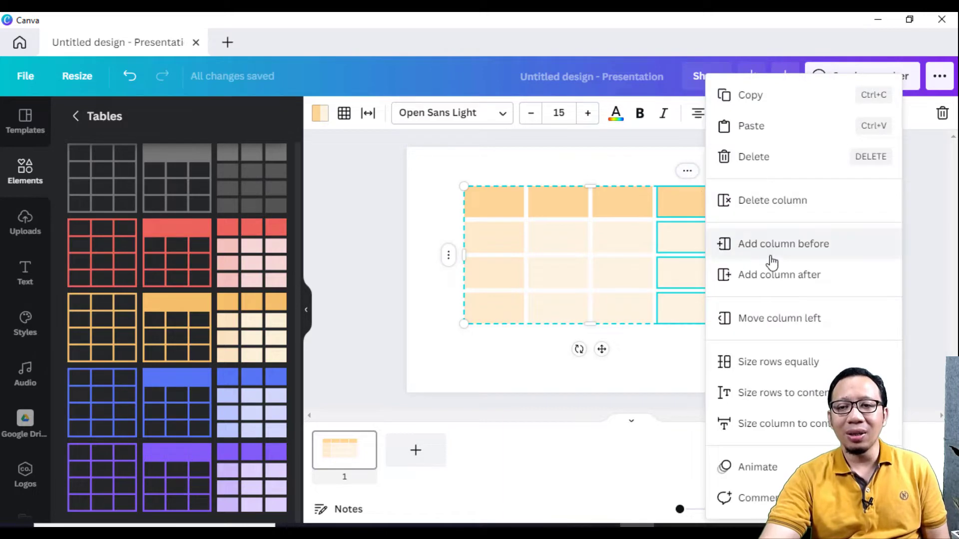
left_click(782, 275)
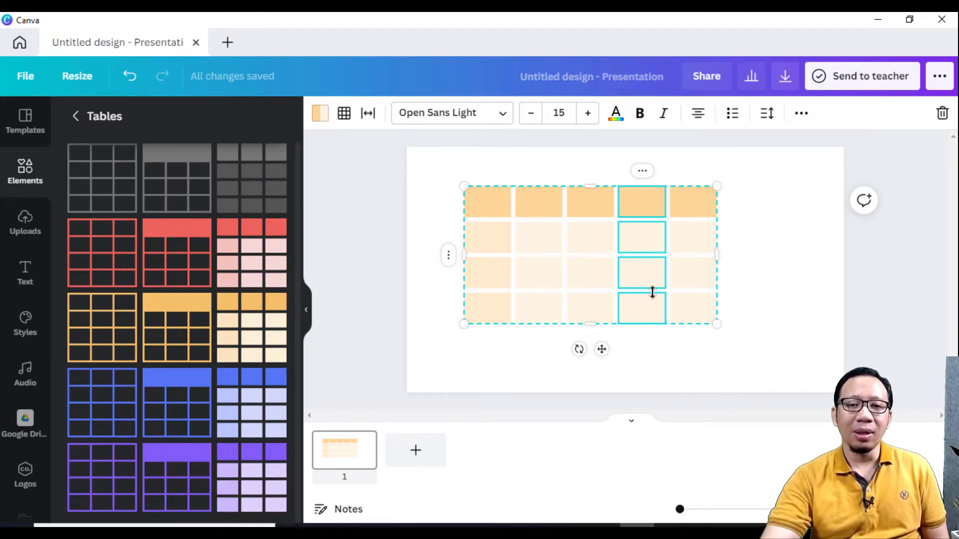
left_click(758, 266)
- Add one row before the table's last row and another row after it
left_click(481, 313)
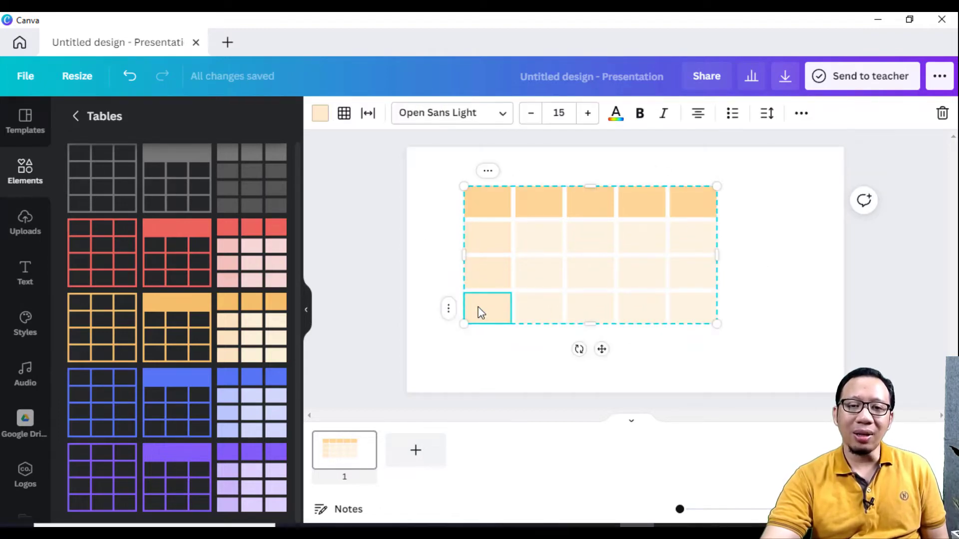
left_click(449, 308)
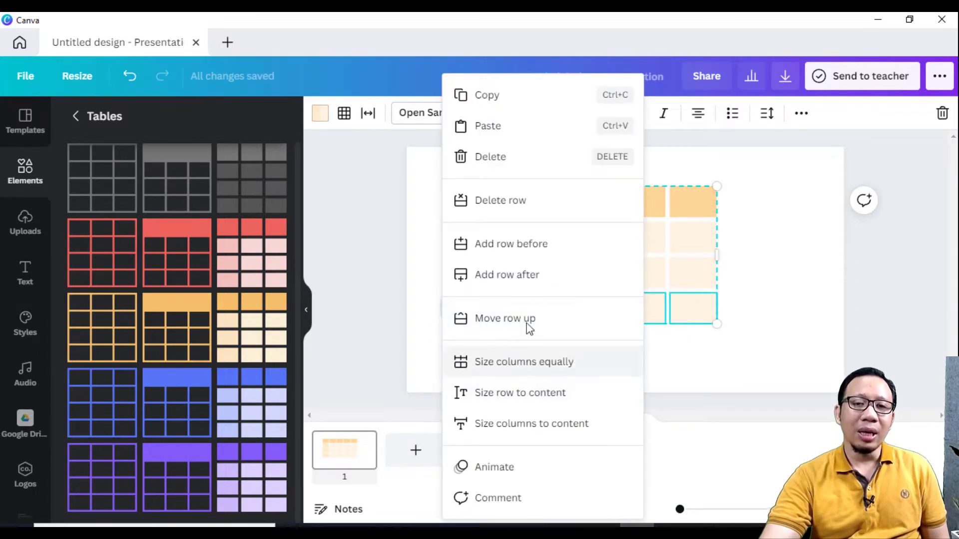
left_click(522, 250)
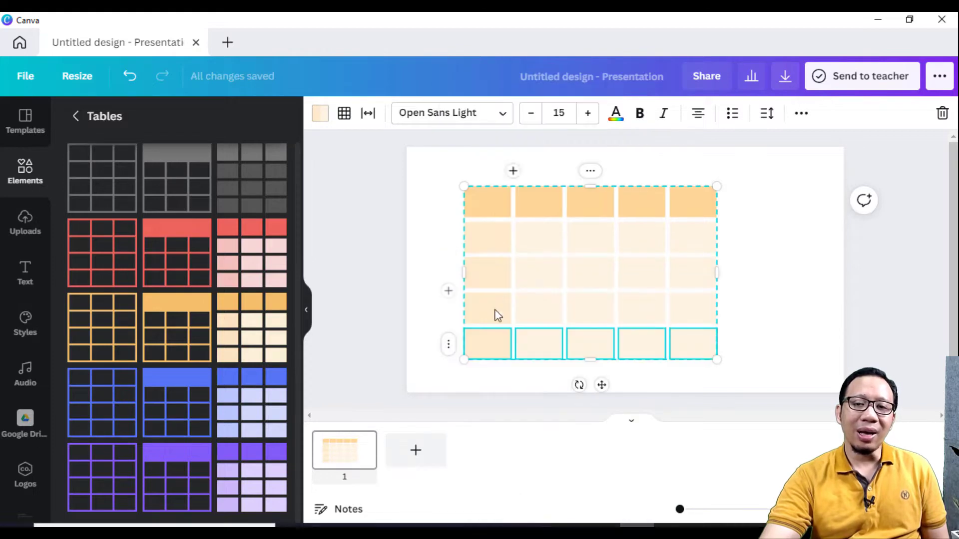
left_click(447, 348)
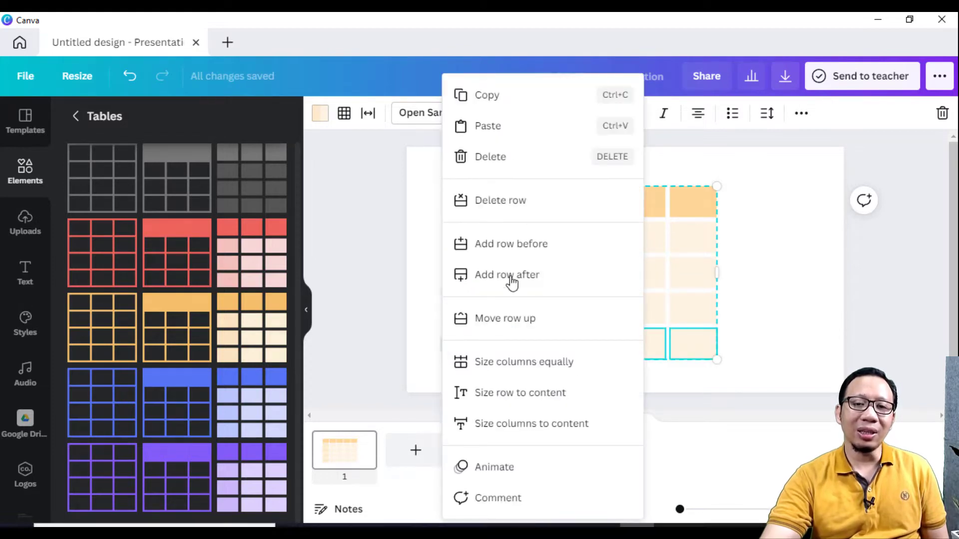
left_click(538, 276)
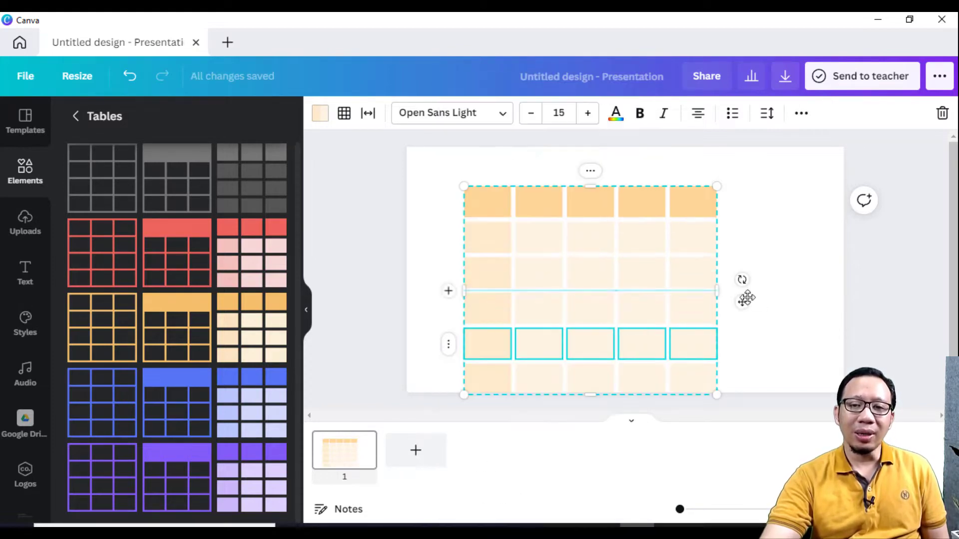
left_click(804, 268)
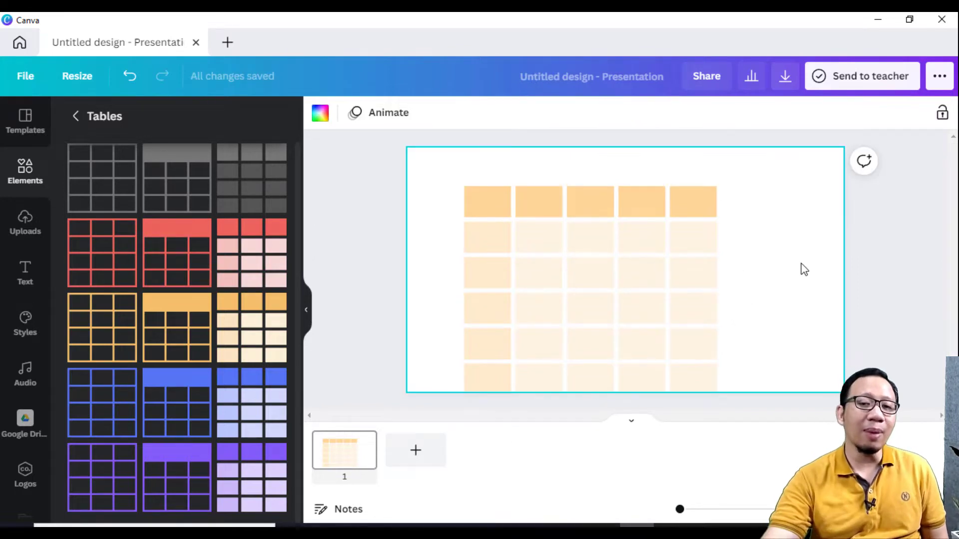
- Delete the fourth row of the table
left_click(489, 313)
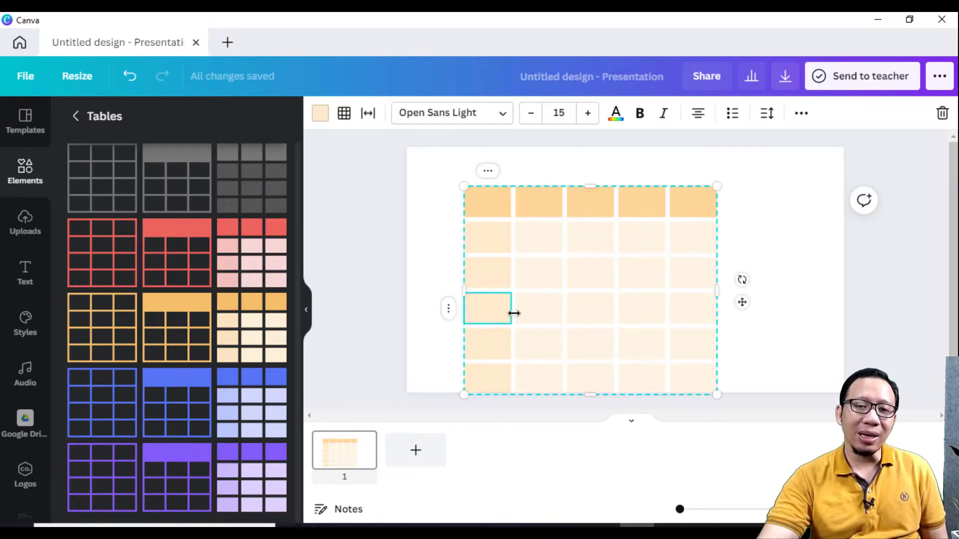
left_click(448, 316)
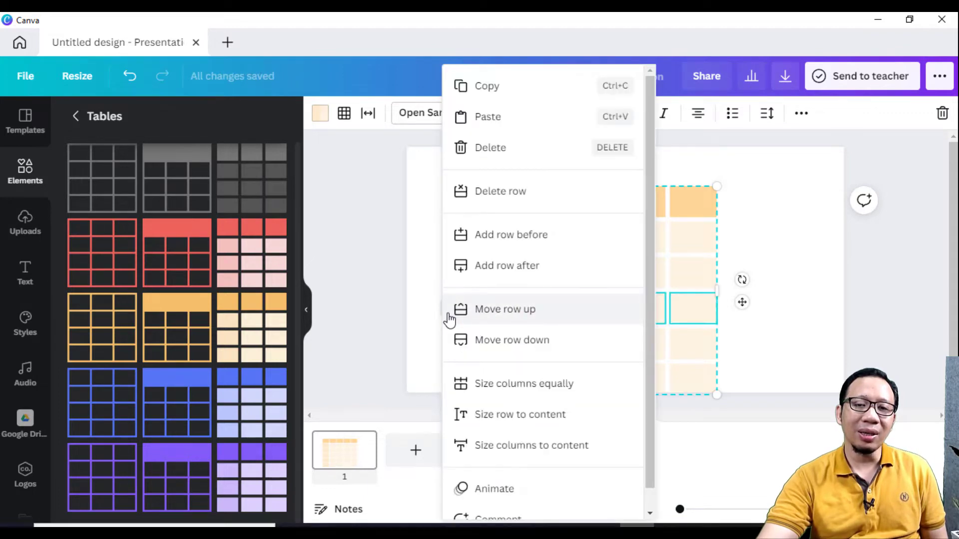
left_click(506, 193)
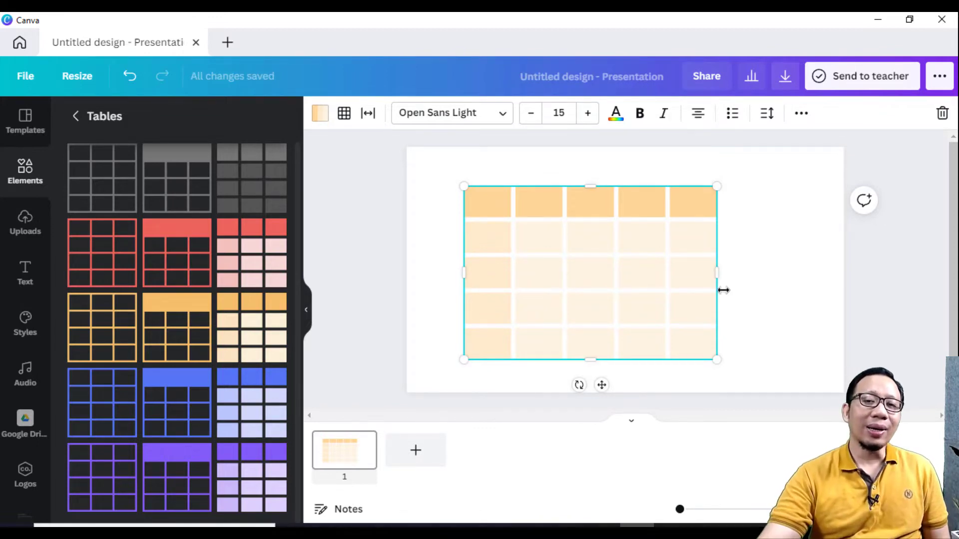
- Widen the table's columns to nearly reach the page's right edge and adjust the row heights, making the second row tallest
left_click_drag(519, 198, 826, 213)
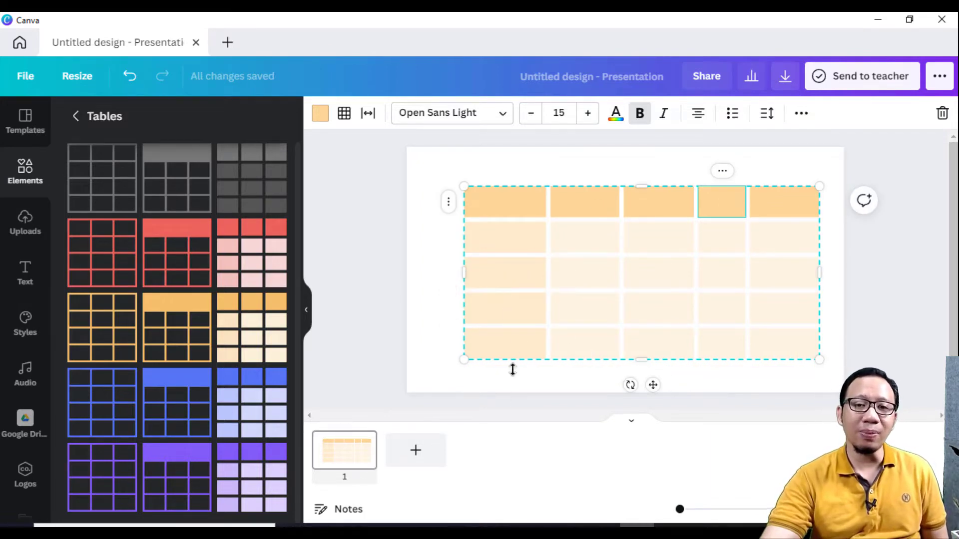
left_click_drag(513, 366, 514, 387)
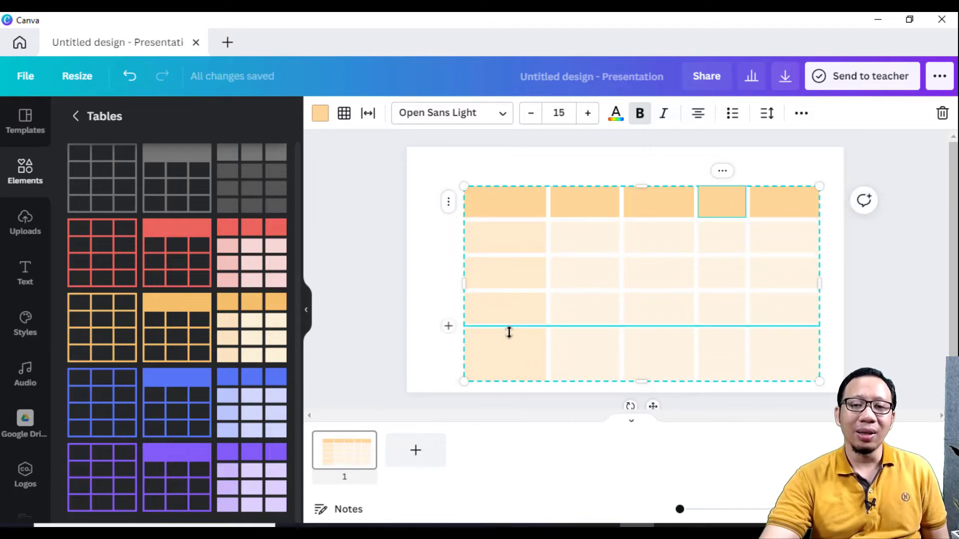
left_click_drag(505, 346, 503, 353)
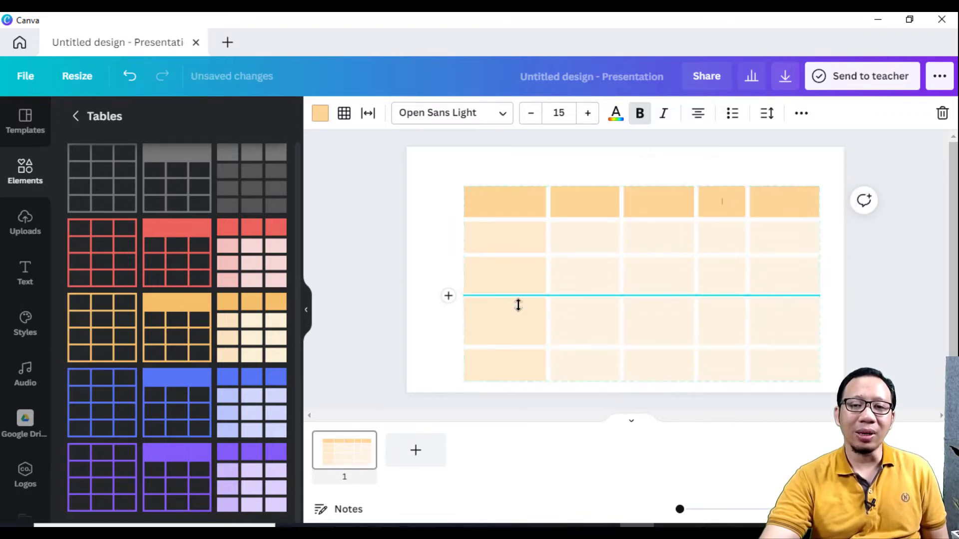
left_click_drag(516, 295, 518, 314)
left_click_drag(520, 256, 521, 274)
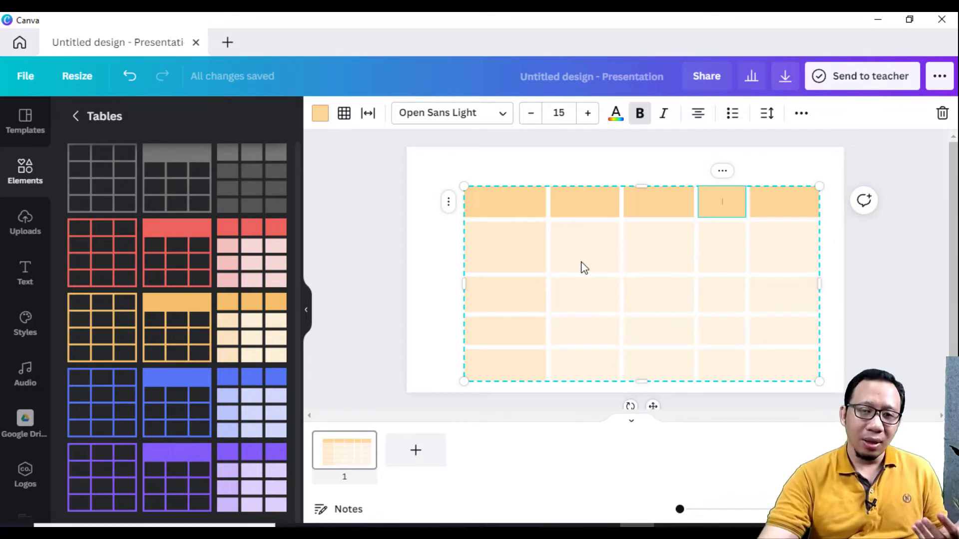
- Enter the headers Nomer, Nama and Alamat in the first three cells of the table's top row
left_click(505, 212)
left_click(504, 204)
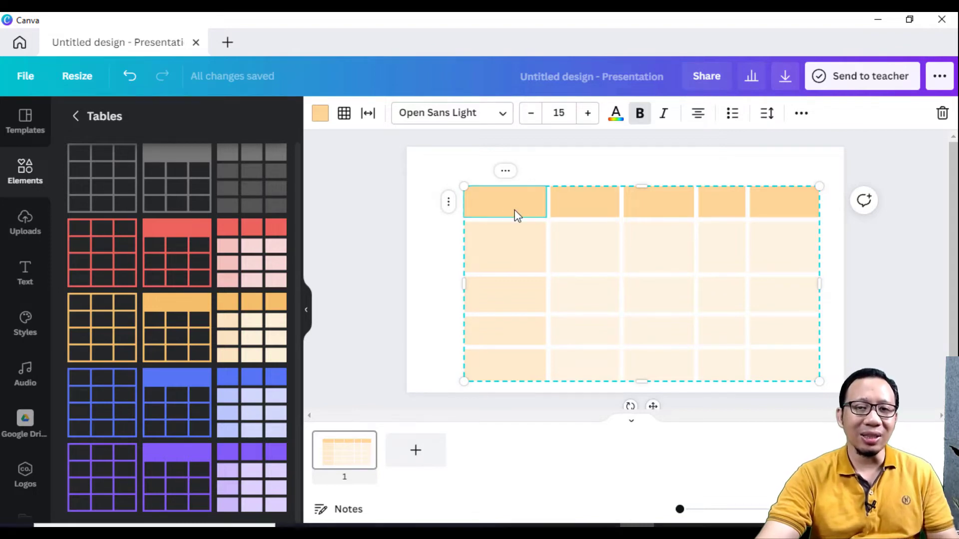
type("N")
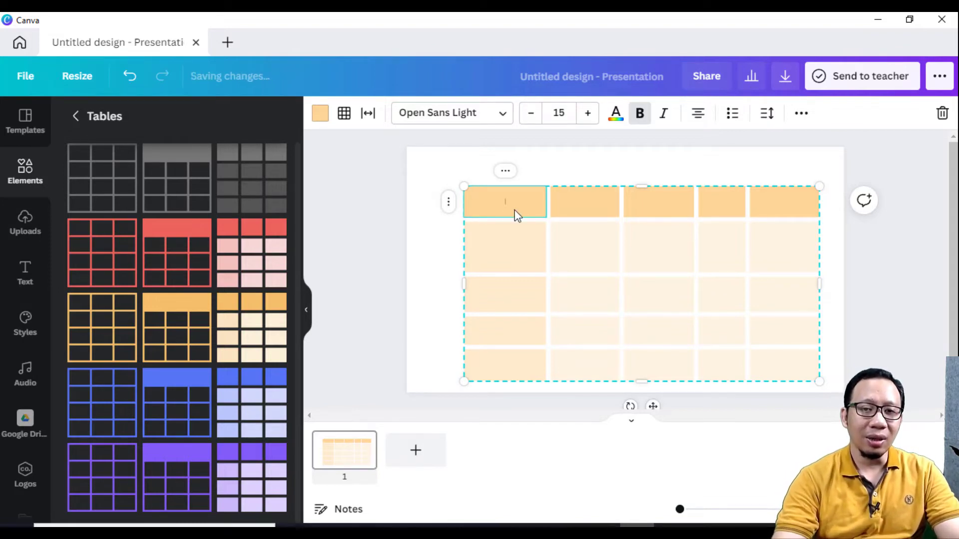
type("omer")
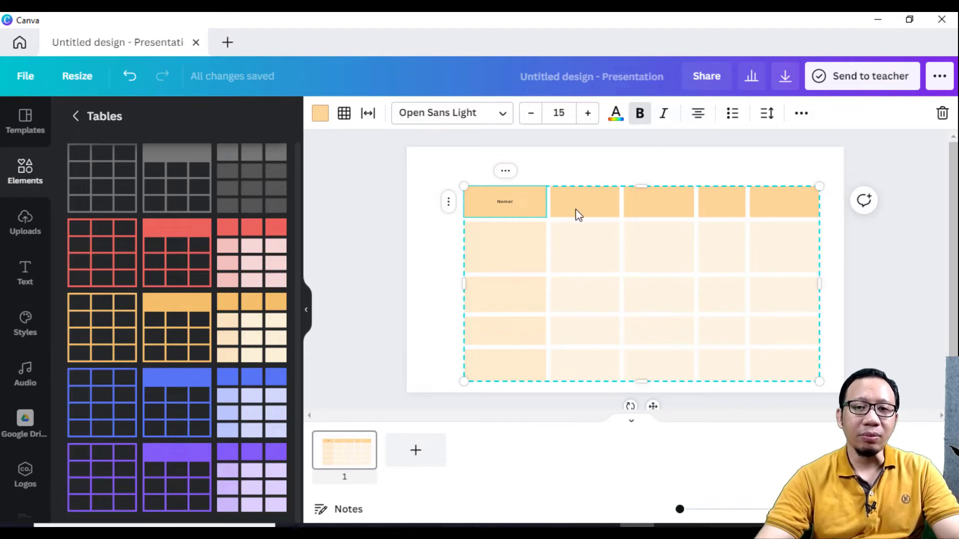
left_click(579, 209)
type("Name")
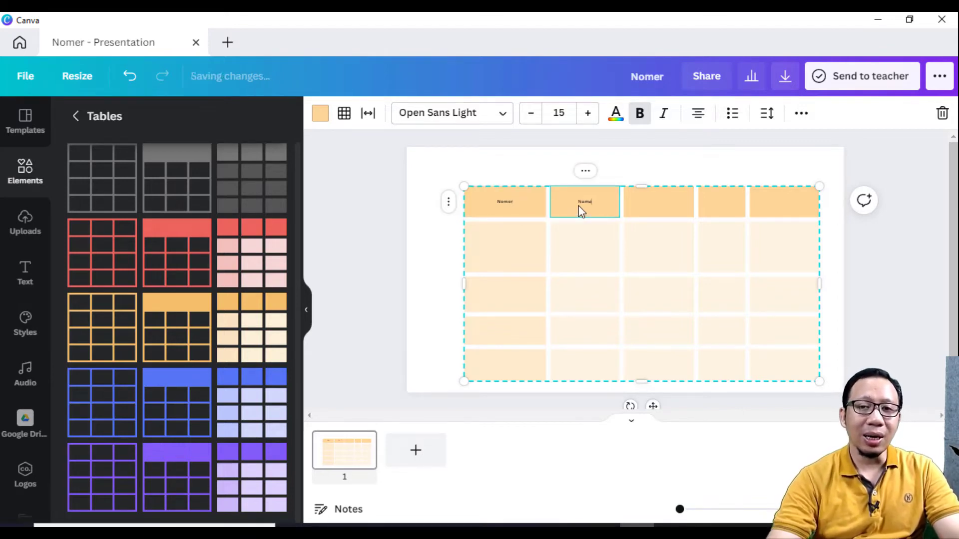
left_click(632, 207)
type("A")
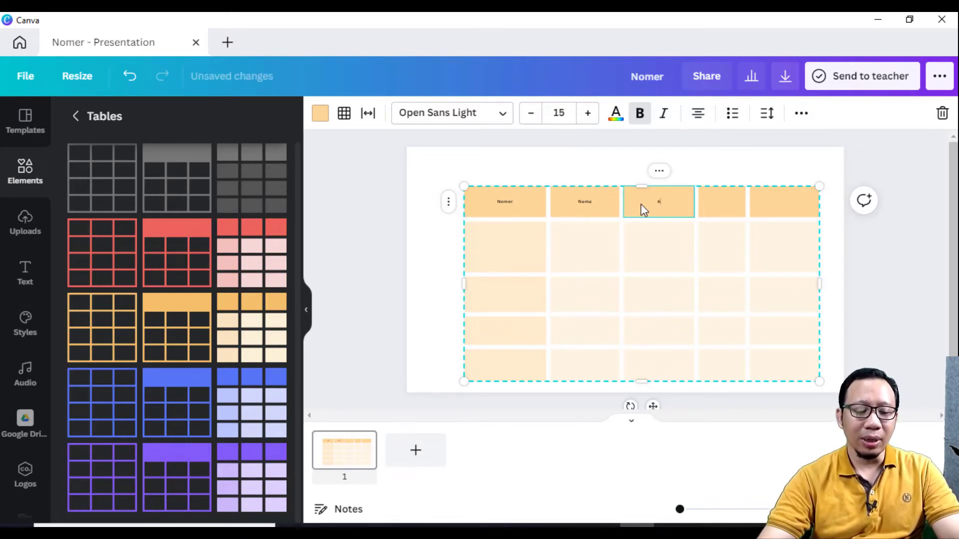
type("lamat")
- Enter the headers HP and Keteranga in the last two cells of the top row
left_click(724, 206)
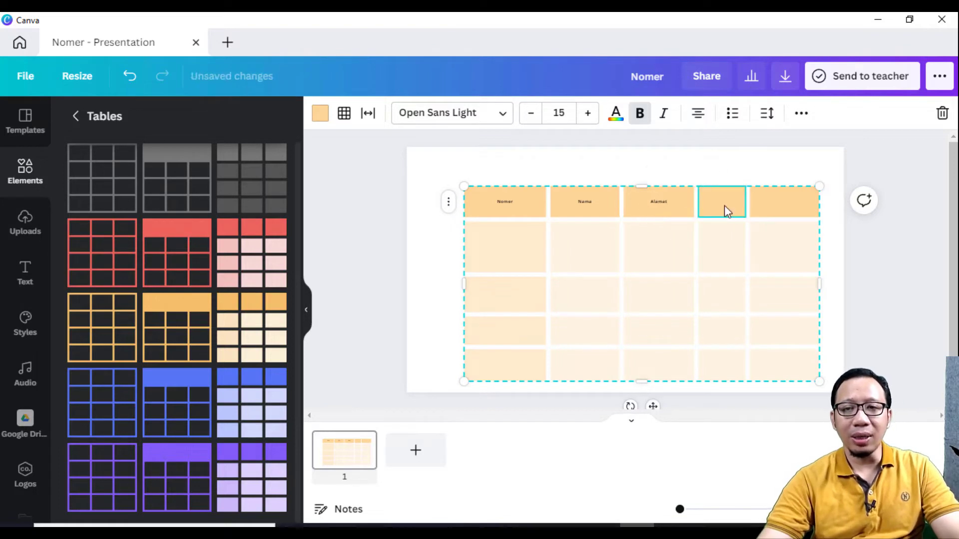
type("HP")
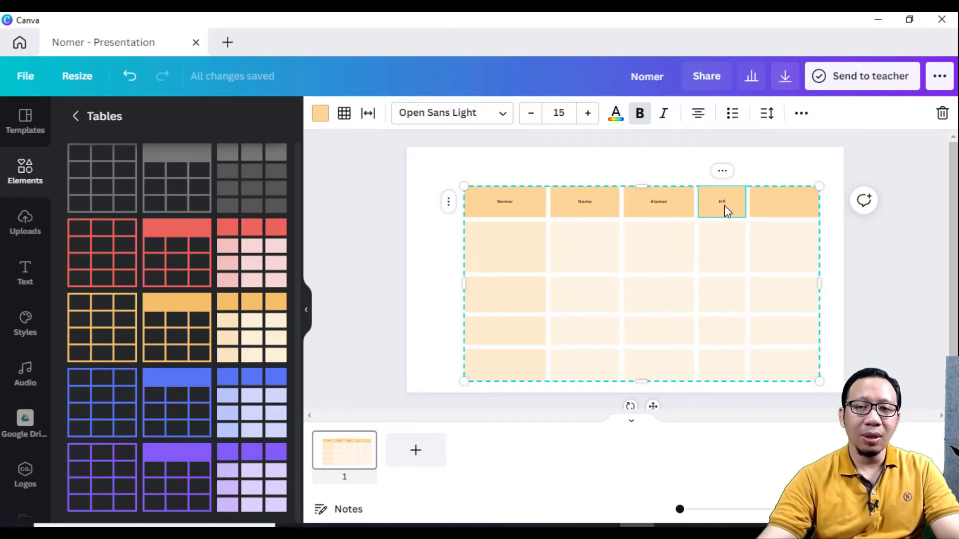
left_click(769, 209)
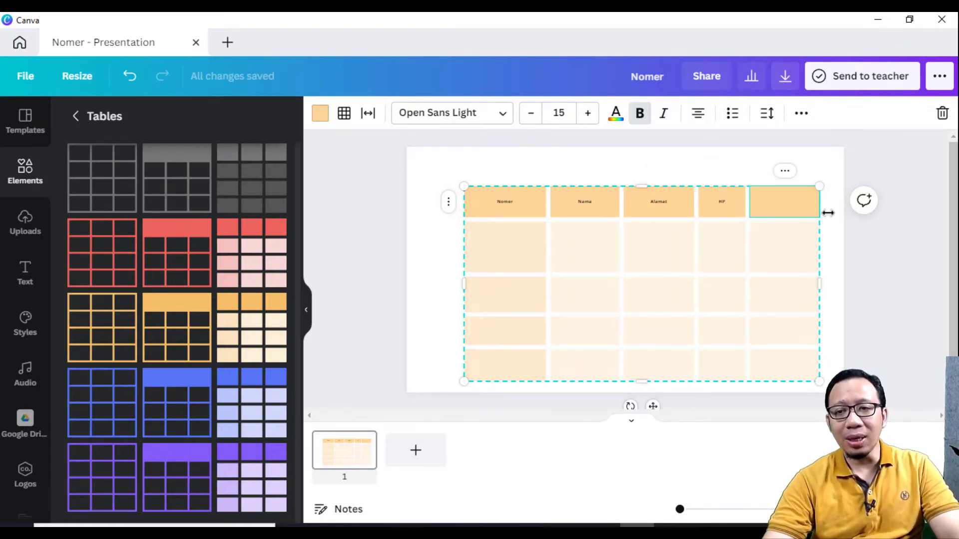
type("Ketera")
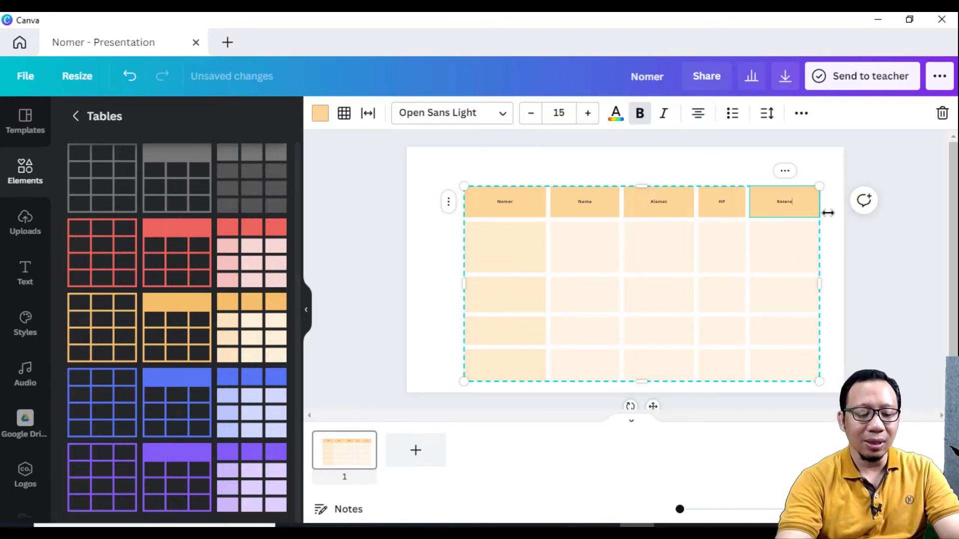
type("nga")
left_click(794, 251)
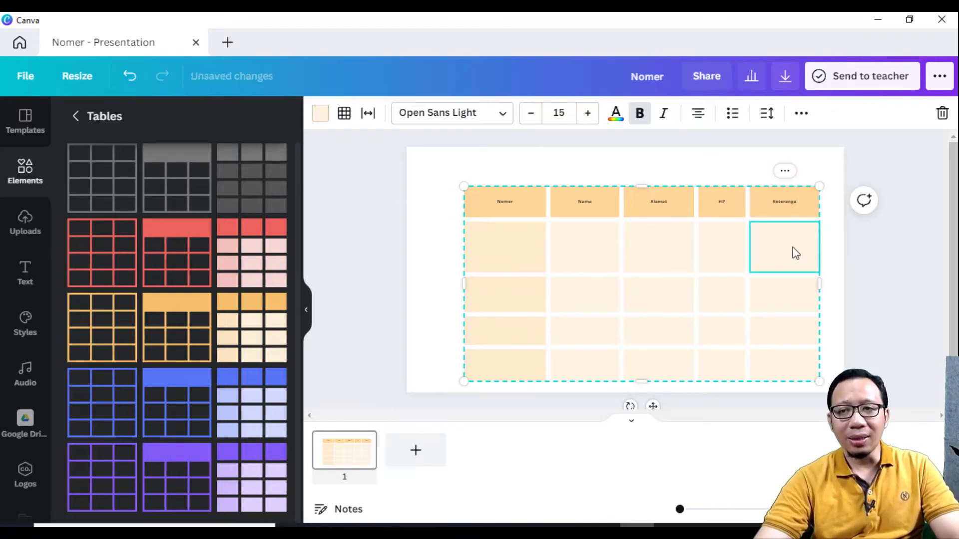
- Set the font size of all five header cells to 33
left_click(516, 213)
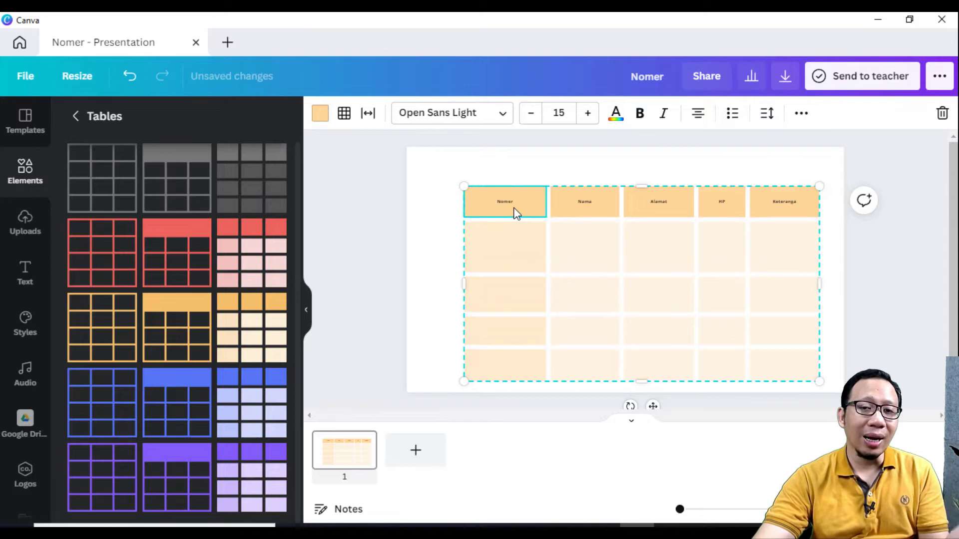
left_click(579, 209, "shift")
left_click(648, 212, "shift")
left_click(714, 208, "shift")
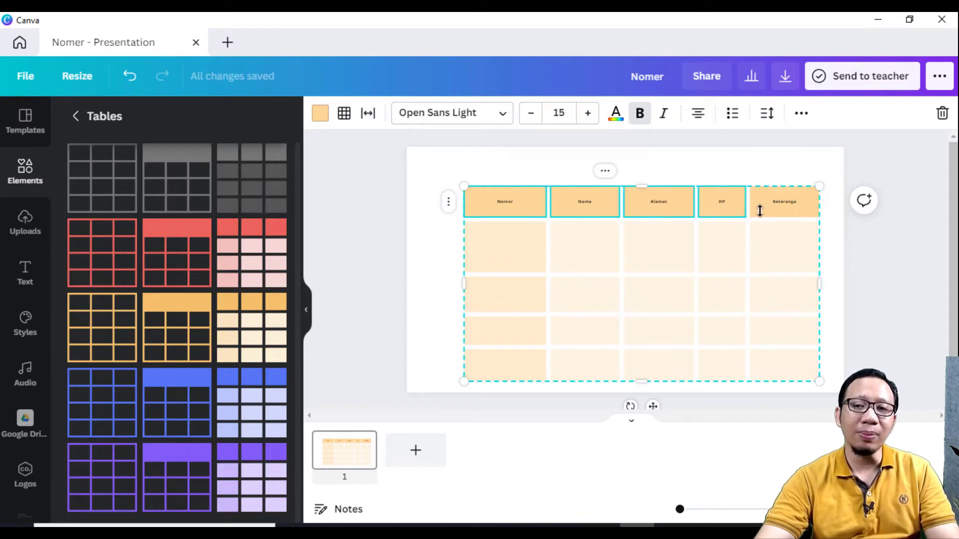
left_click(787, 208, "shift")
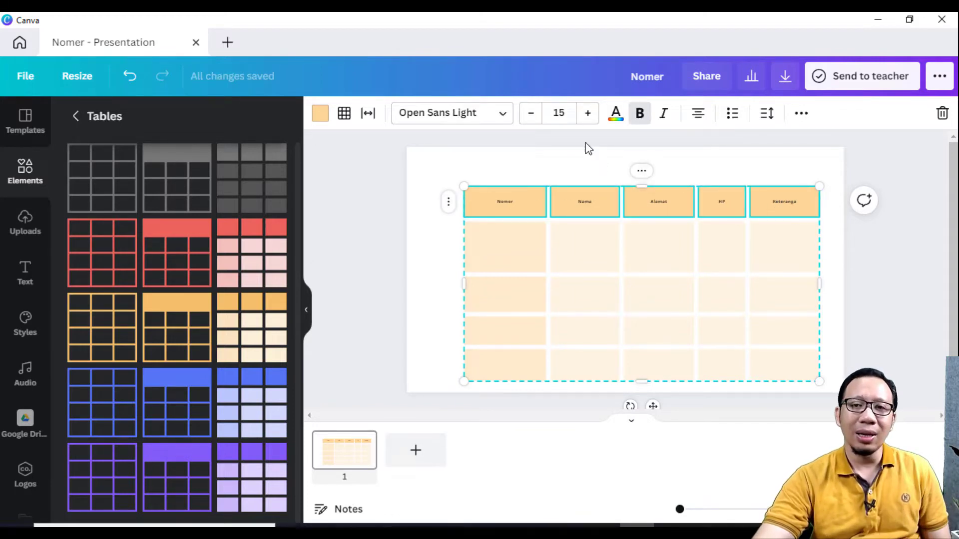
left_click(588, 114)
left_click(588, 113)
left_click(588, 114)
left_click(588, 114)
left_click(588, 113)
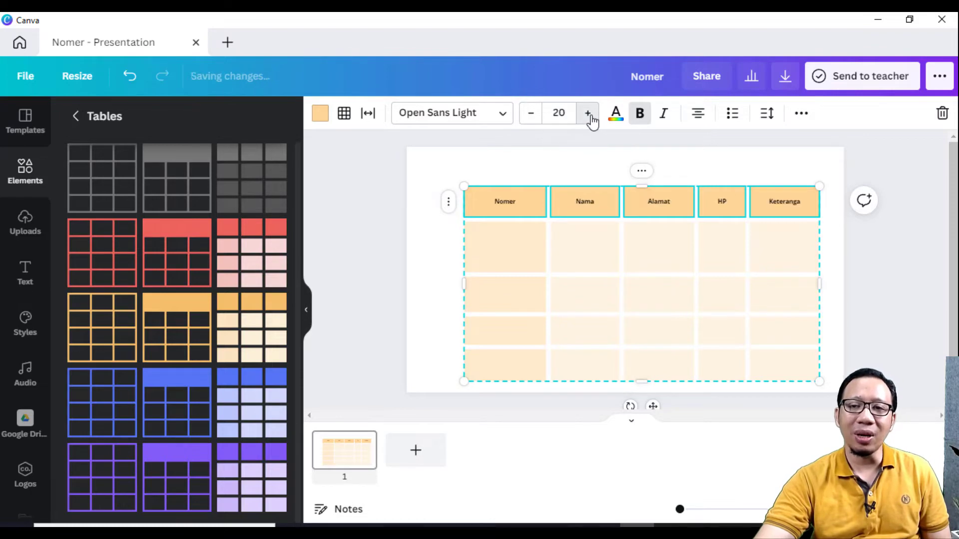
left_click(589, 113)
left_click(588, 113)
left_click(588, 114)
left_click(588, 114)
left_click(589, 113)
left_click(589, 114)
left_click(588, 114)
left_click(587, 113)
left_click(588, 114)
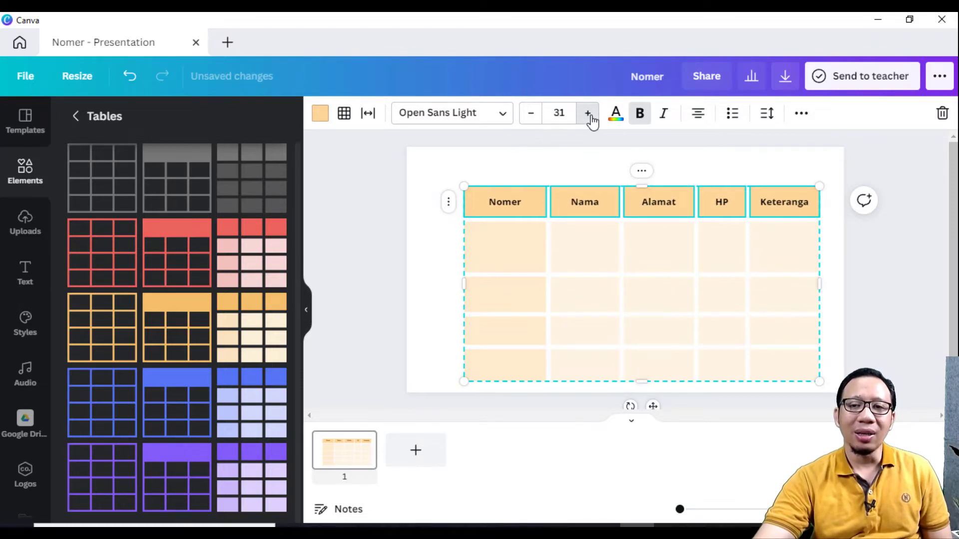
left_click(588, 113)
left_click(588, 114)
- Correct the last header's text to Keterangan
double_click(807, 202)
left_click(808, 203)
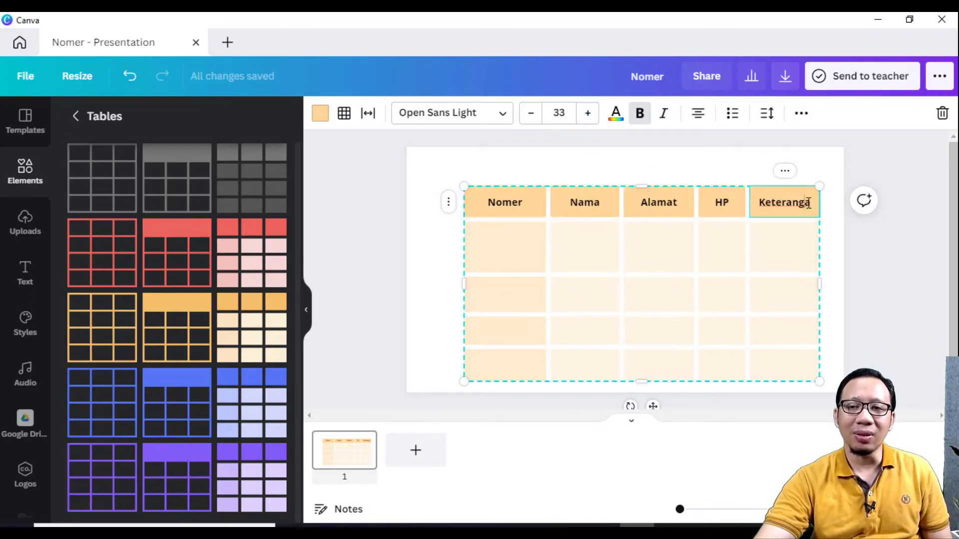
type("n")
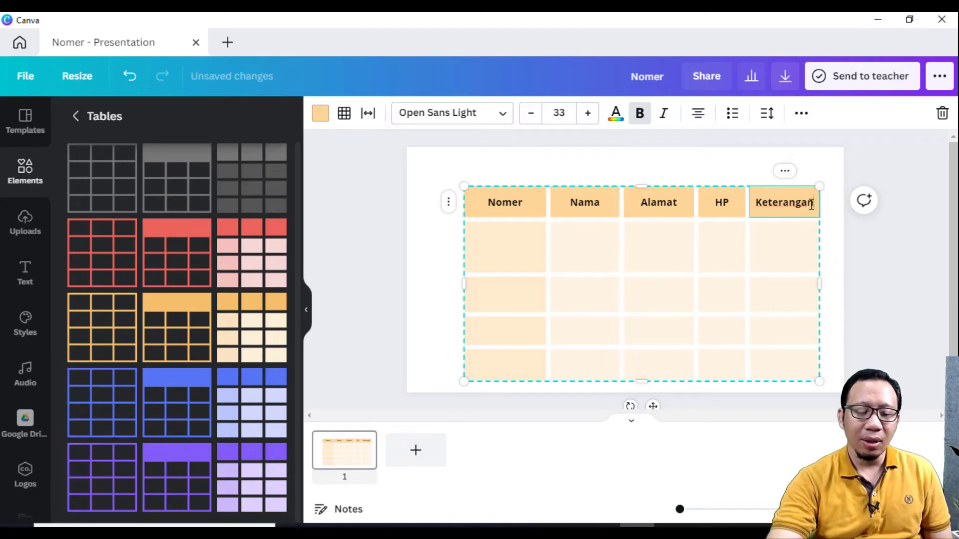
left_click(762, 231)
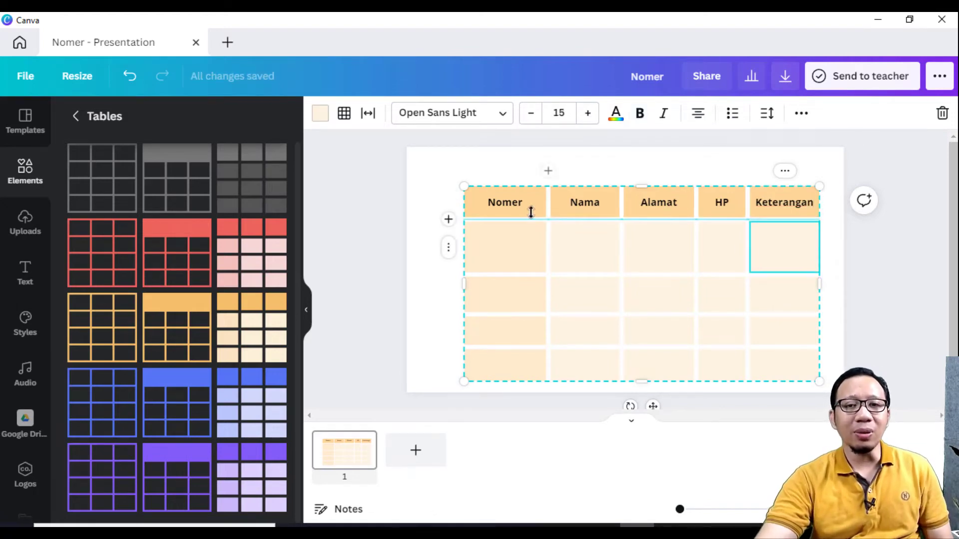
- Change the text color of all five header cells to the dark blue default color
left_click_drag(507, 200, 664, 206)
left_click_drag(766, 202, 765, 204)
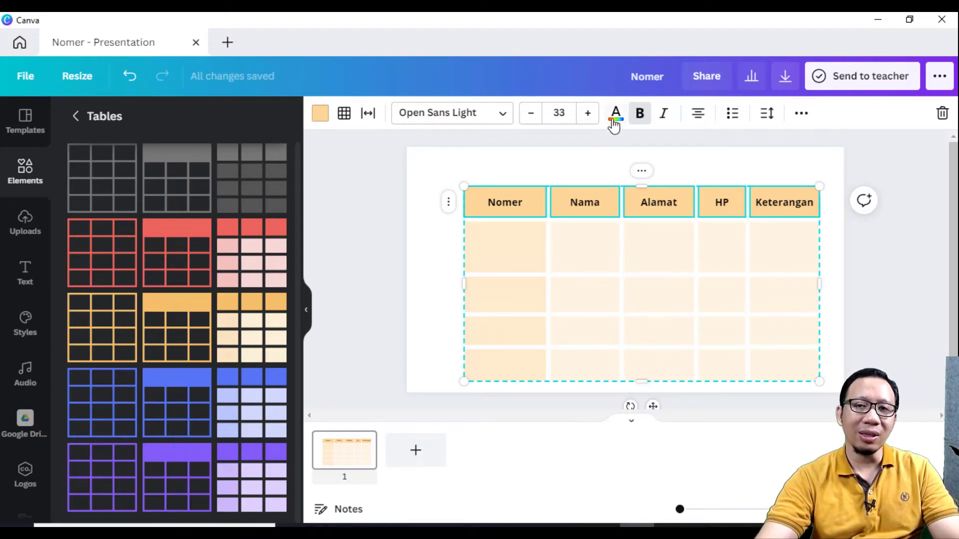
left_click(616, 113)
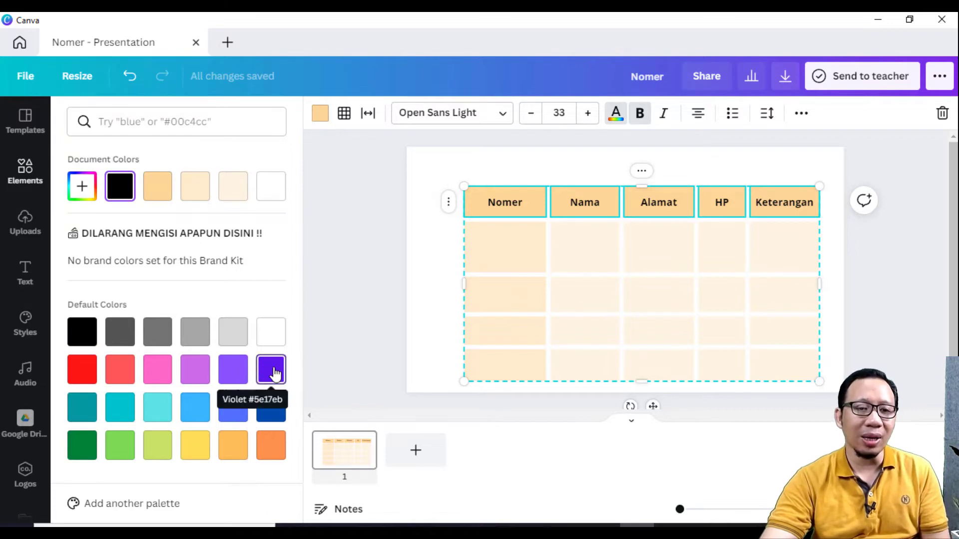
left_click(275, 410)
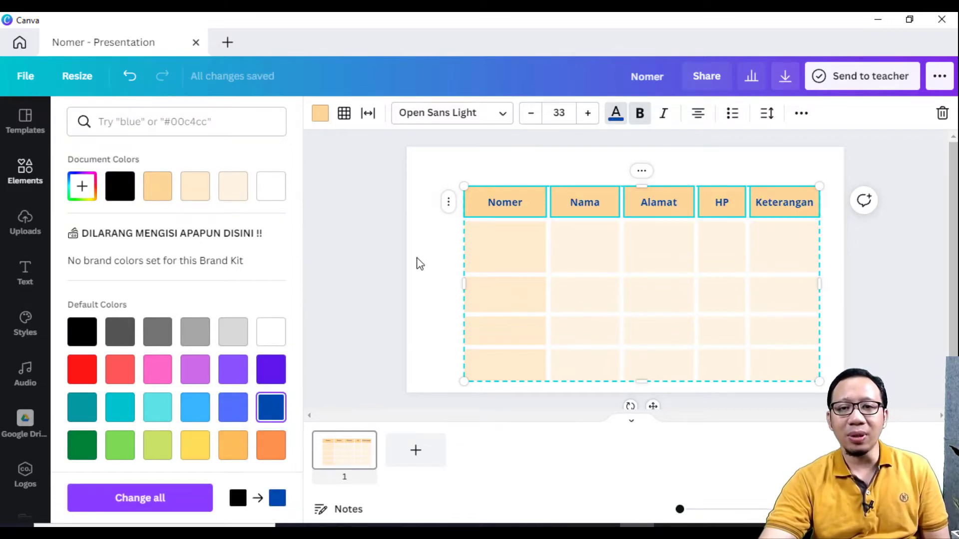
key("Escape")
- Fill all five header cells with the light turquoise default color
left_click(514, 241)
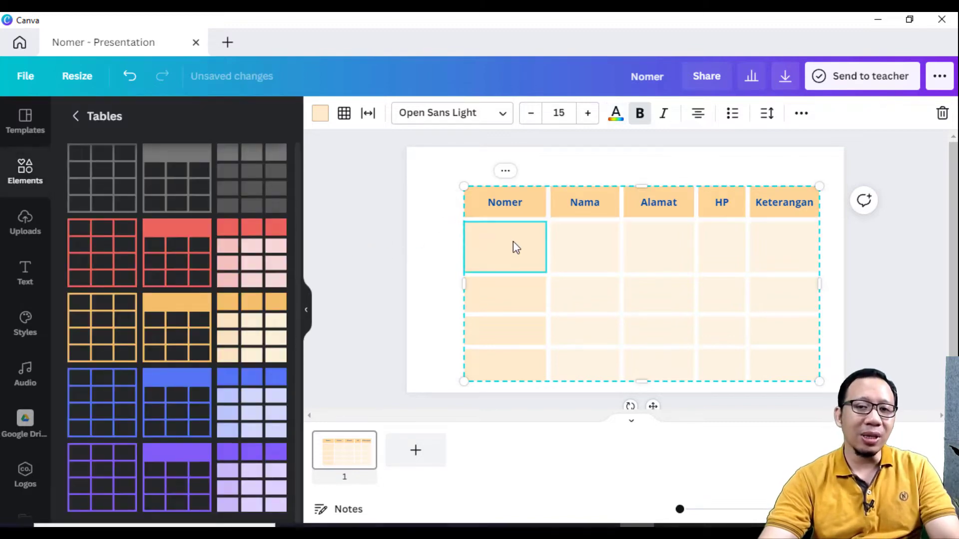
left_click(530, 212)
left_click(588, 198, "shift")
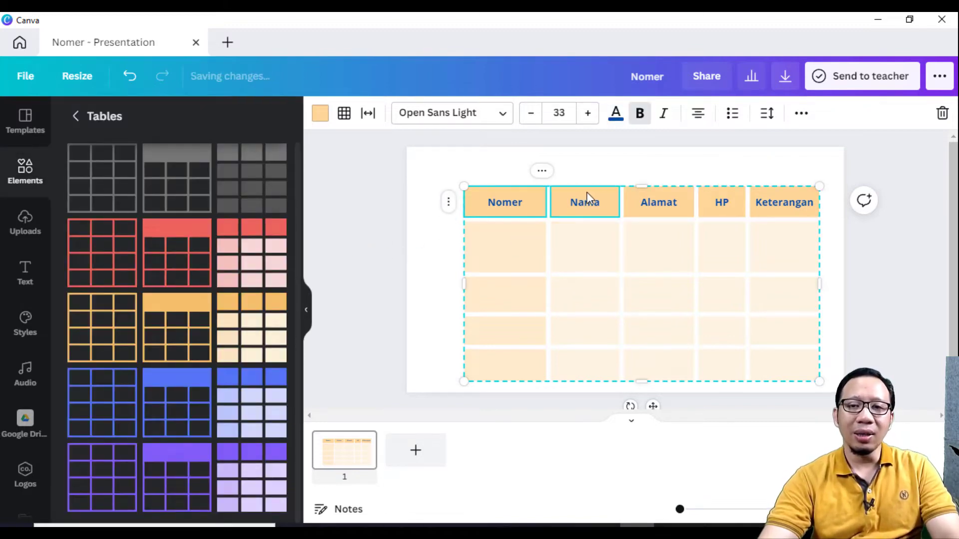
left_click(652, 200, "shift")
left_click(726, 201, "shift")
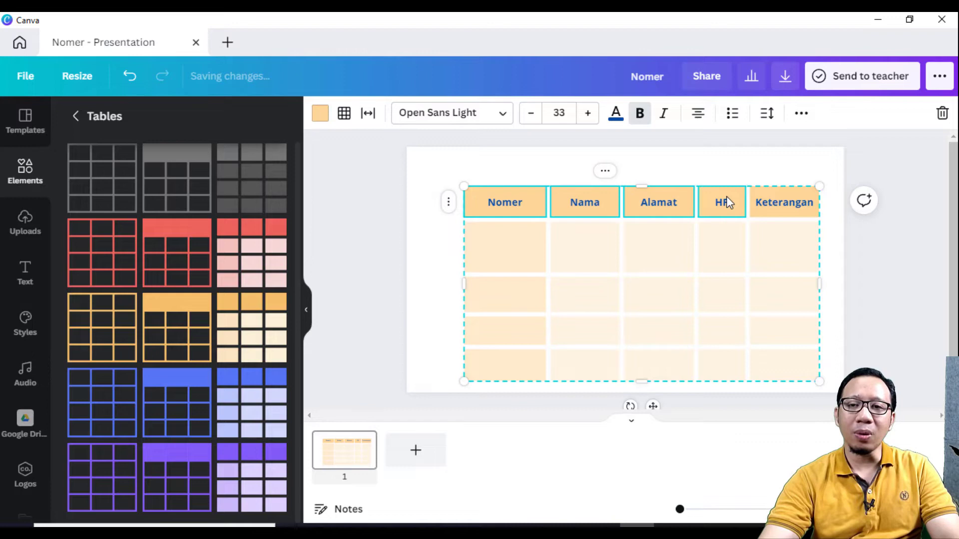
left_click(788, 198, "shift")
left_click(320, 114)
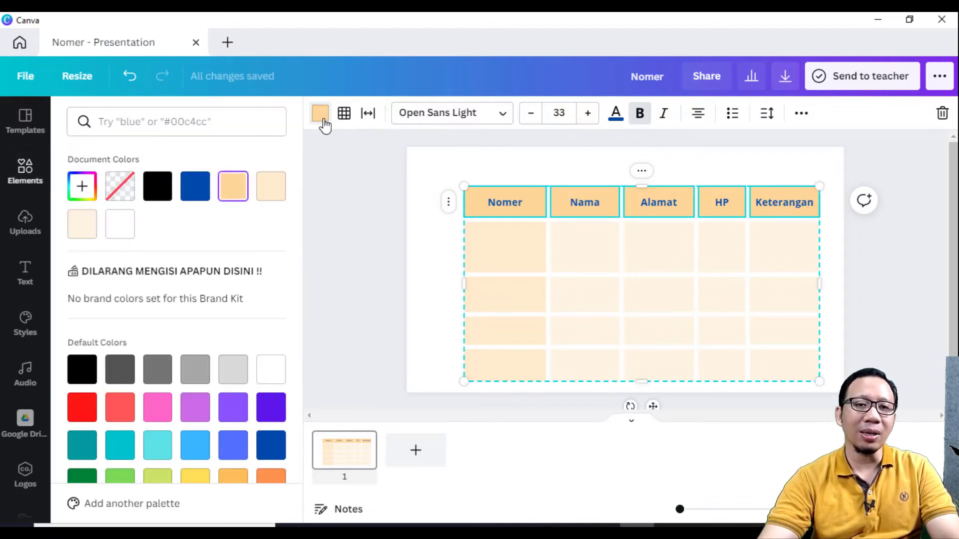
left_click(90, 232)
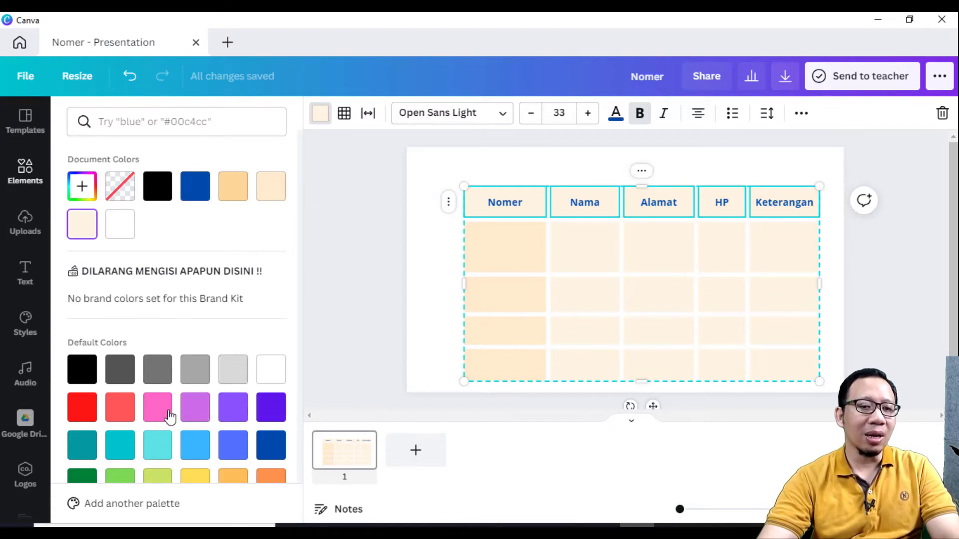
left_click(156, 451)
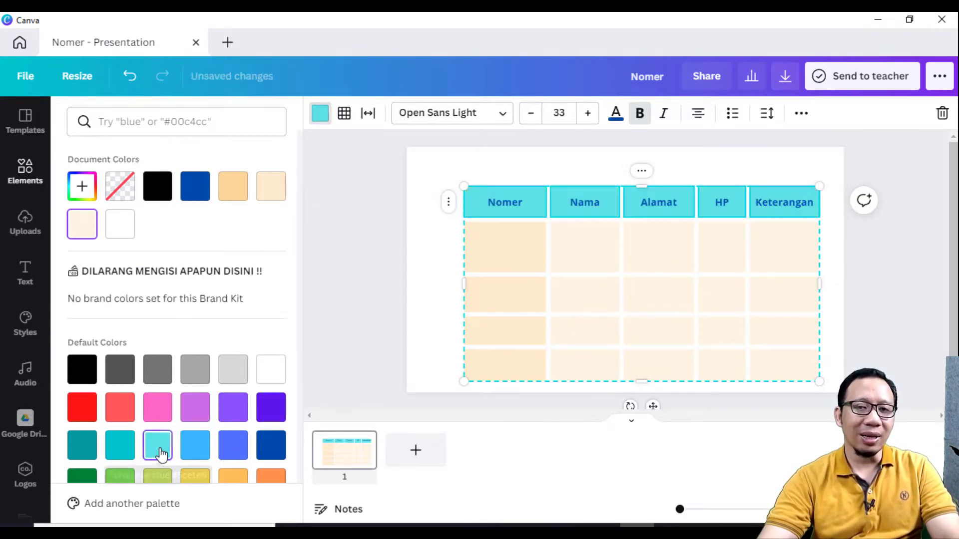
key("Escape")
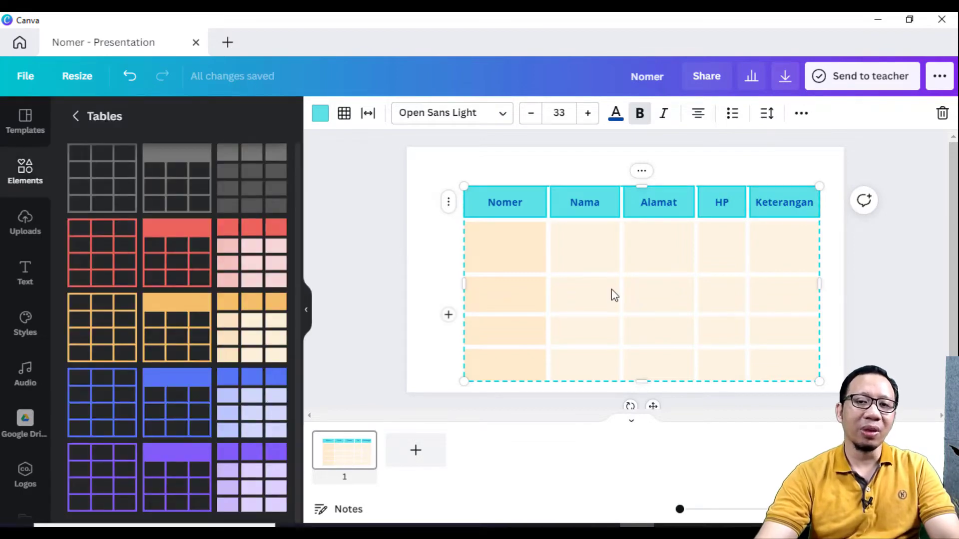
left_click(874, 245)
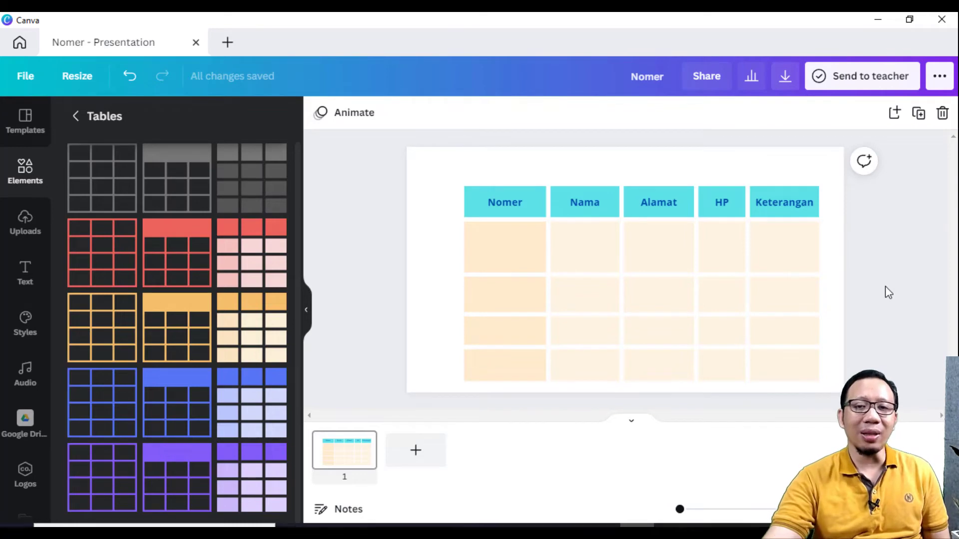
- Set the border weight of the Nomer header cell to 6 with all borders selected
left_click(575, 279)
left_click(519, 245)
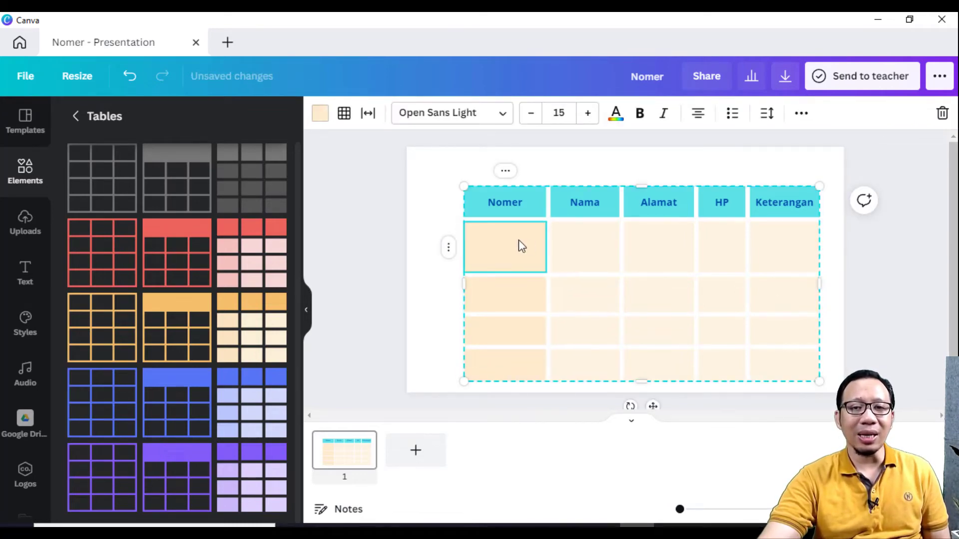
left_click(485, 201)
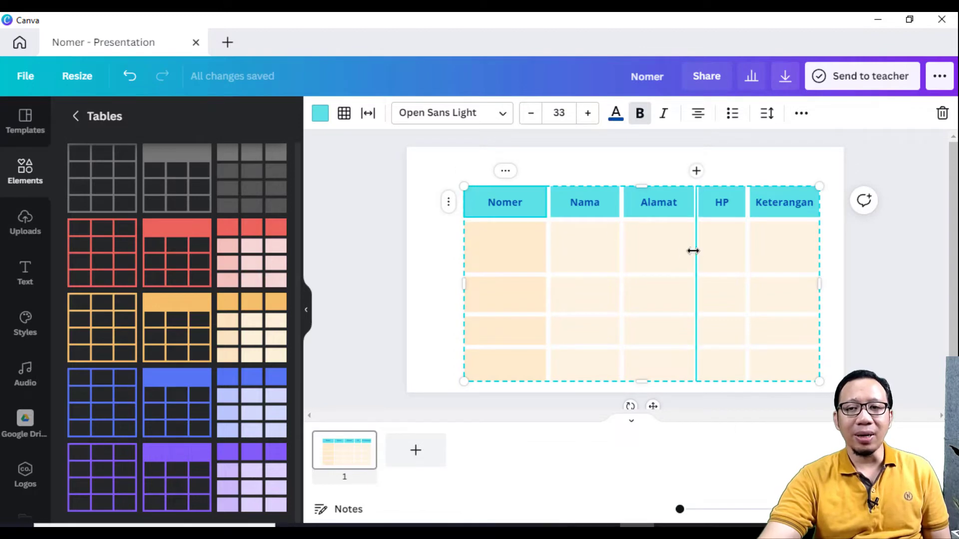
left_click(345, 114)
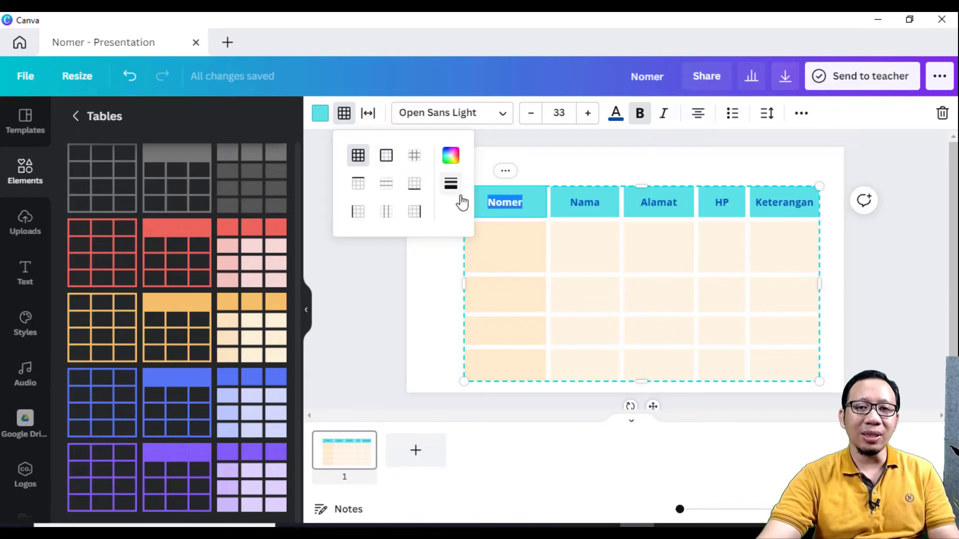
left_click(451, 185)
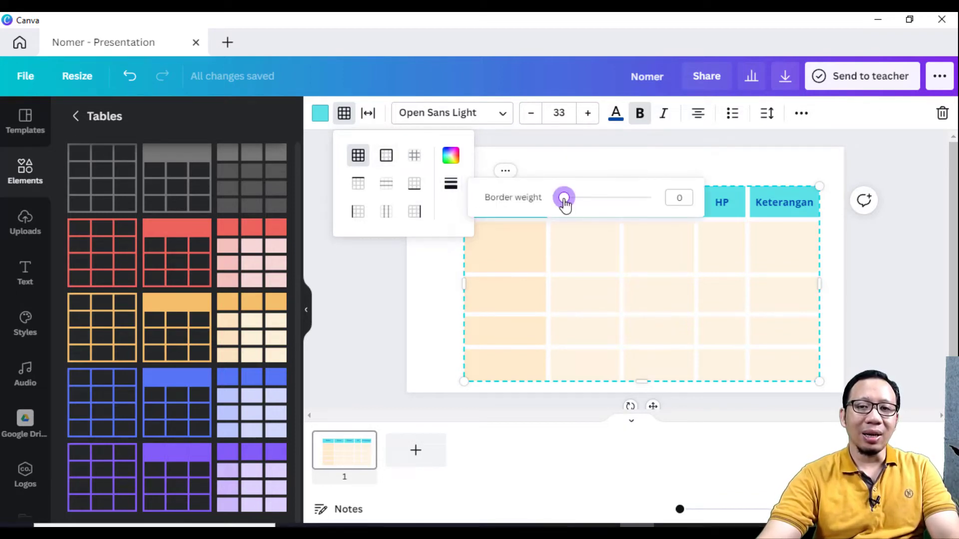
left_click_drag(565, 200, 606, 199)
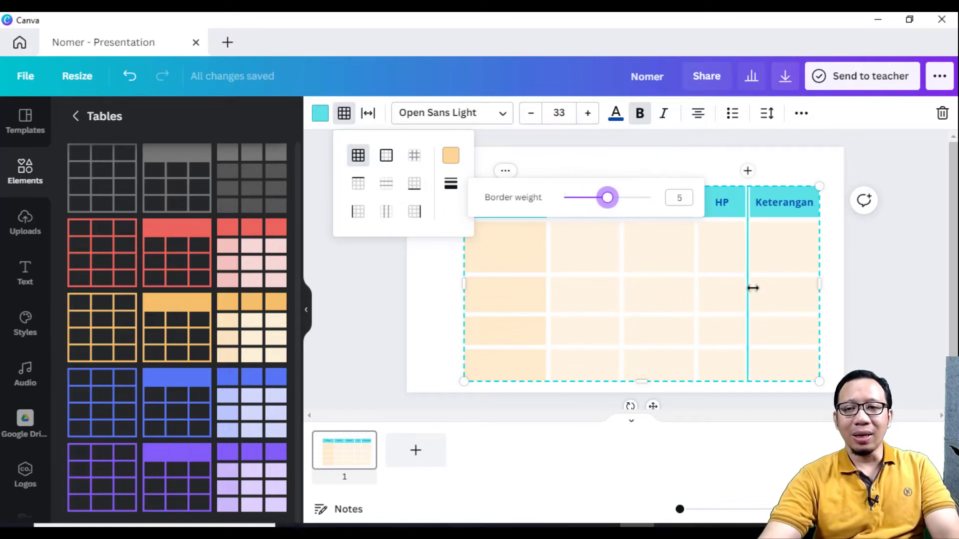
left_click_drag(614, 200, 617, 198)
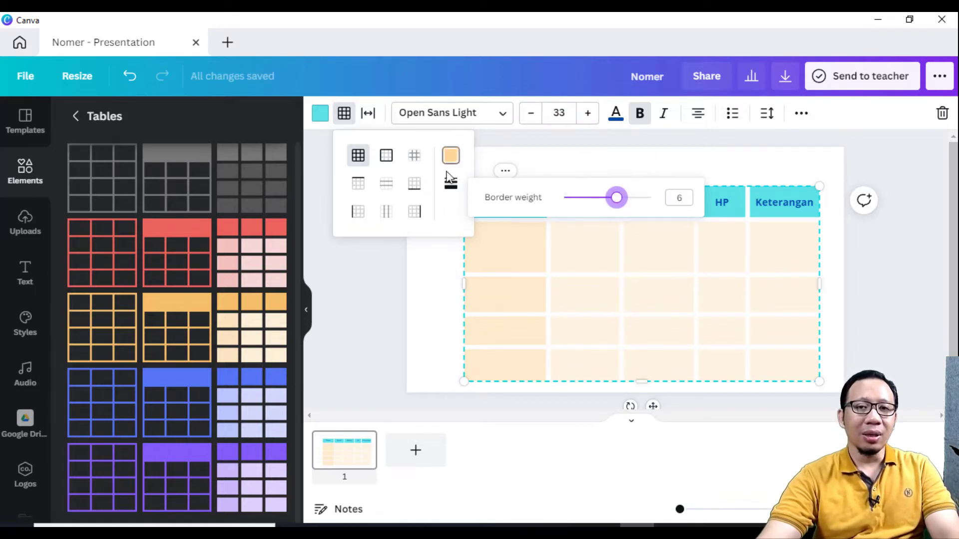
- Change the border color of the Nomer header cell to the dark blue document color
left_click(451, 157)
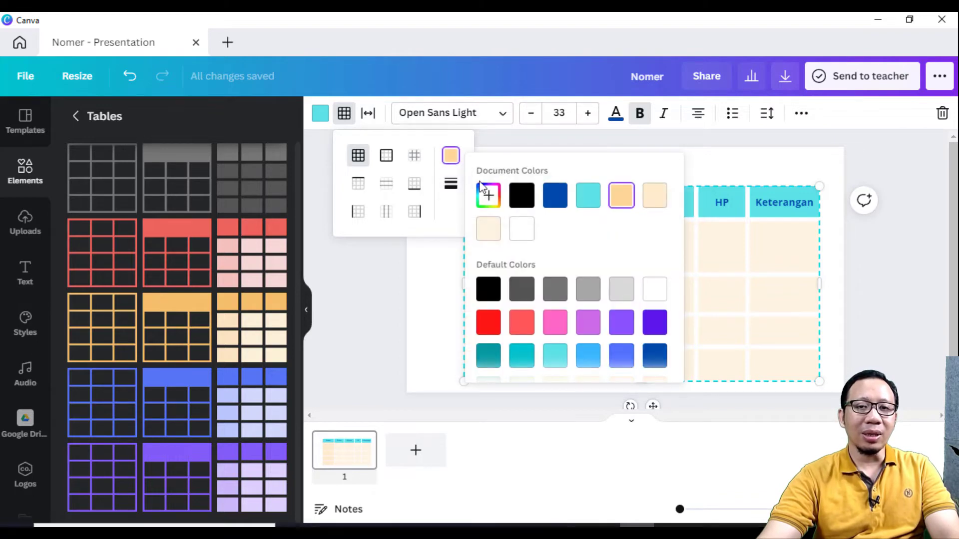
left_click(554, 196)
left_click(713, 291)
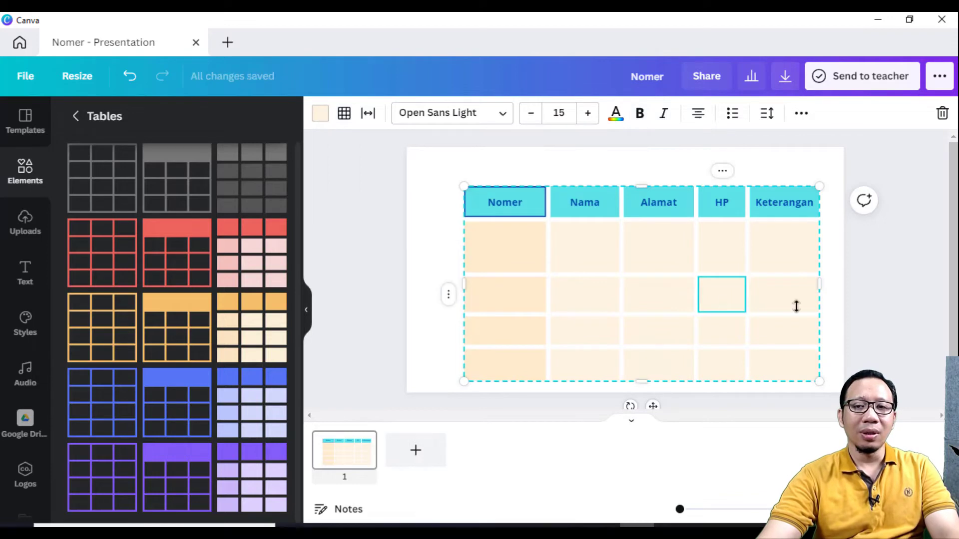
left_click(858, 300)
left_click(655, 260)
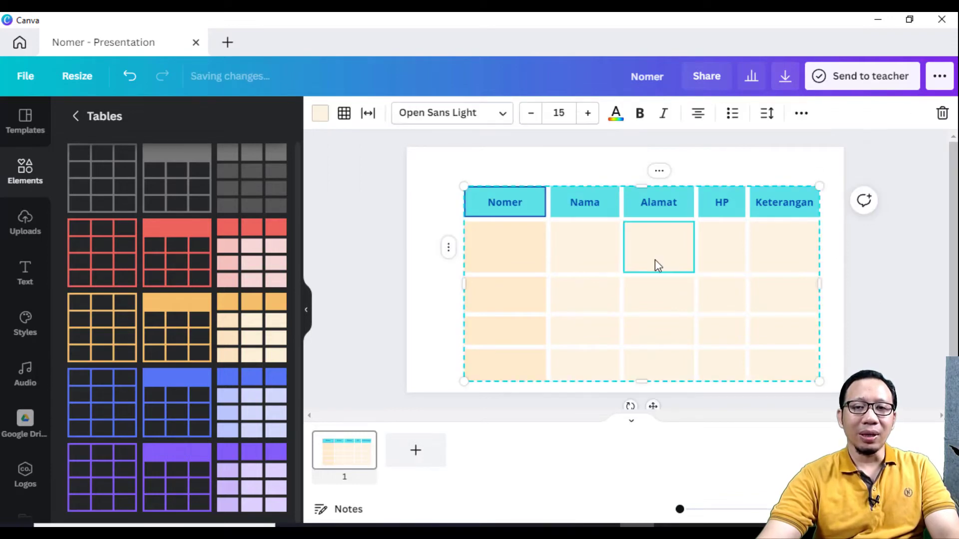
left_click_drag(523, 203, 649, 210)
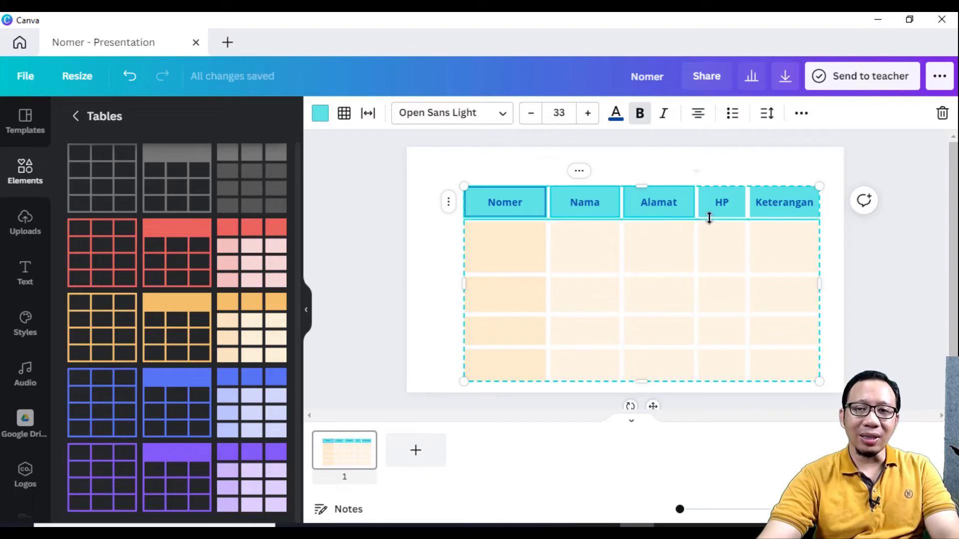
left_click(610, 233)
left_click(507, 210)
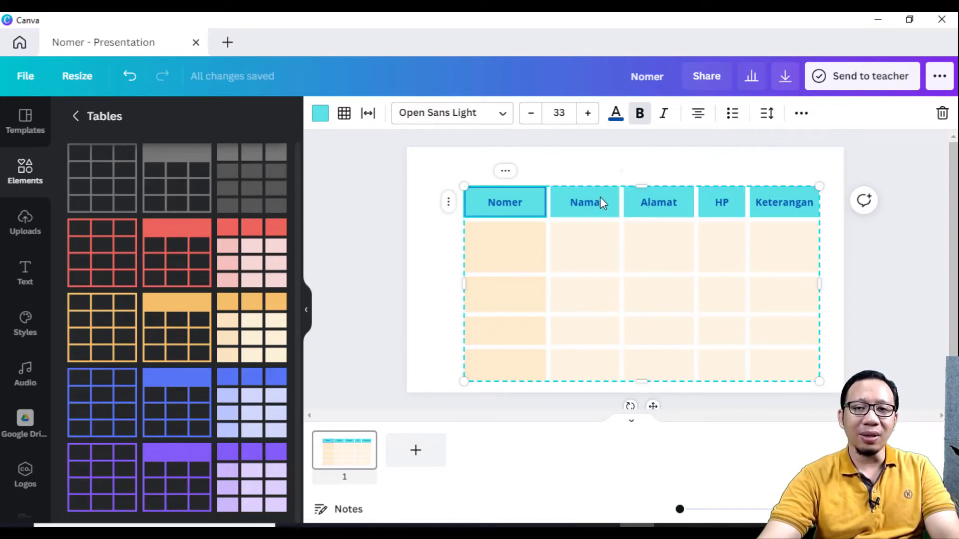
left_click(605, 199)
left_click(654, 202)
left_click(724, 208)
left_click(781, 214)
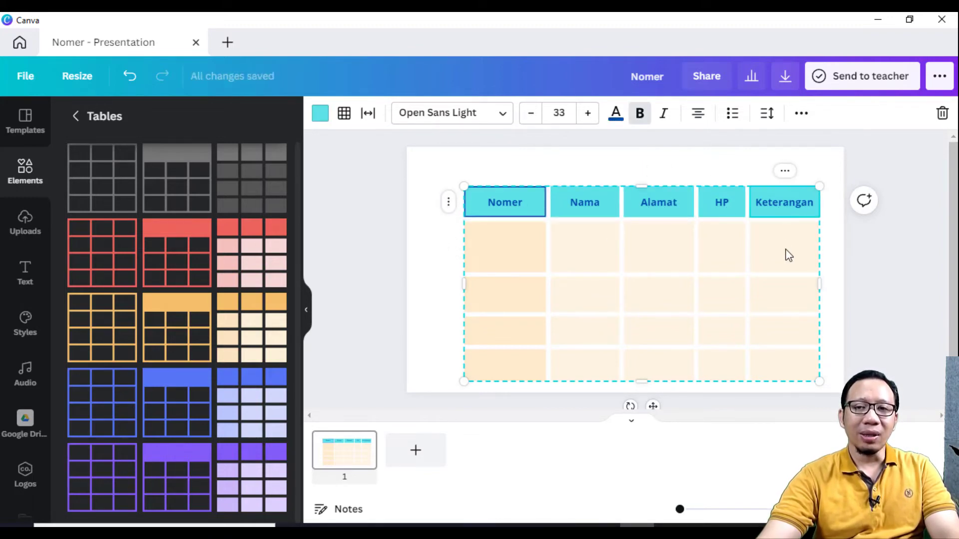
left_click(728, 250)
left_click(667, 259)
key("super")
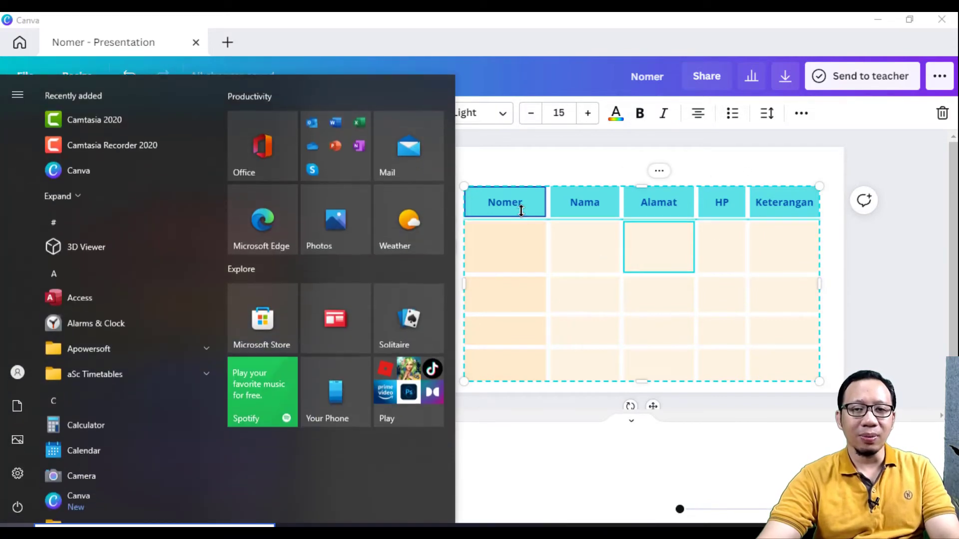
left_click(520, 209)
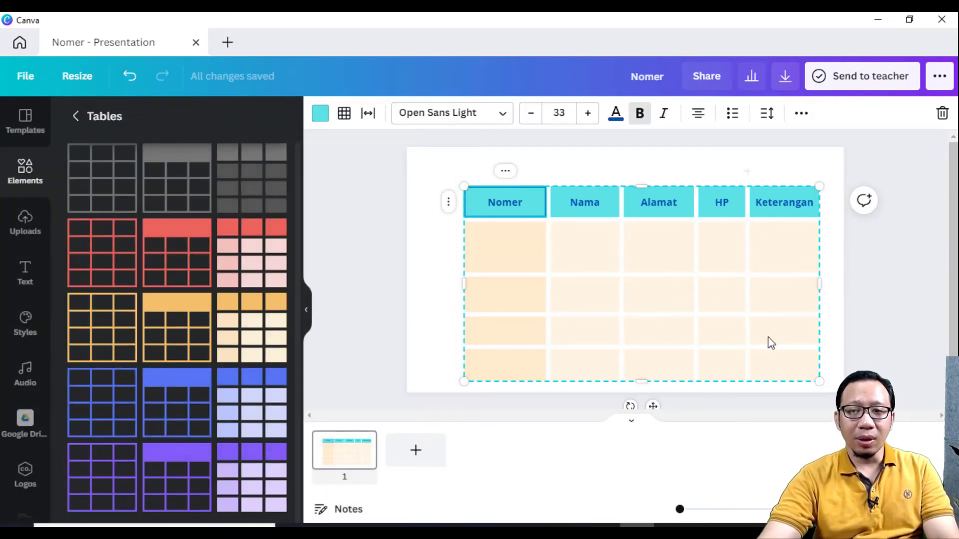
left_click(779, 367, "shift")
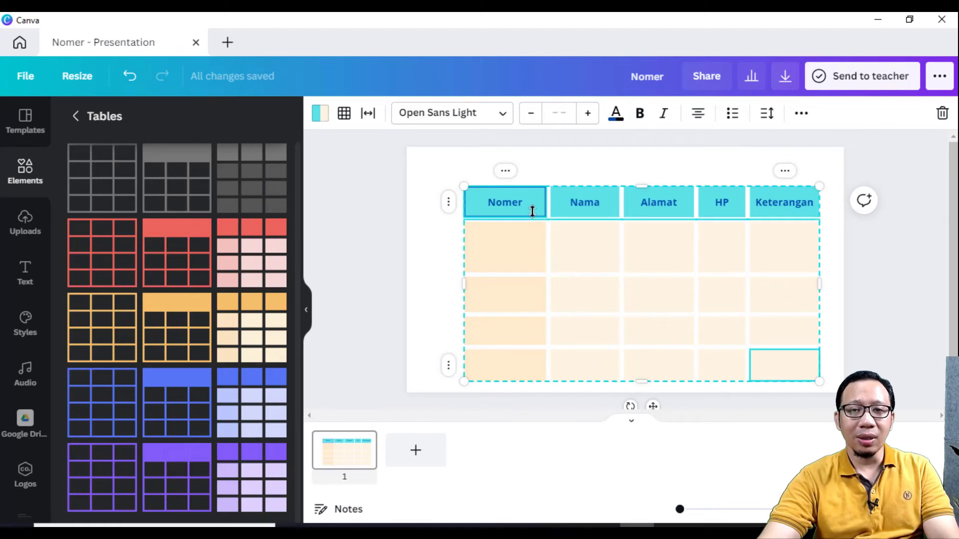
left_click_drag(530, 208, 569, 208)
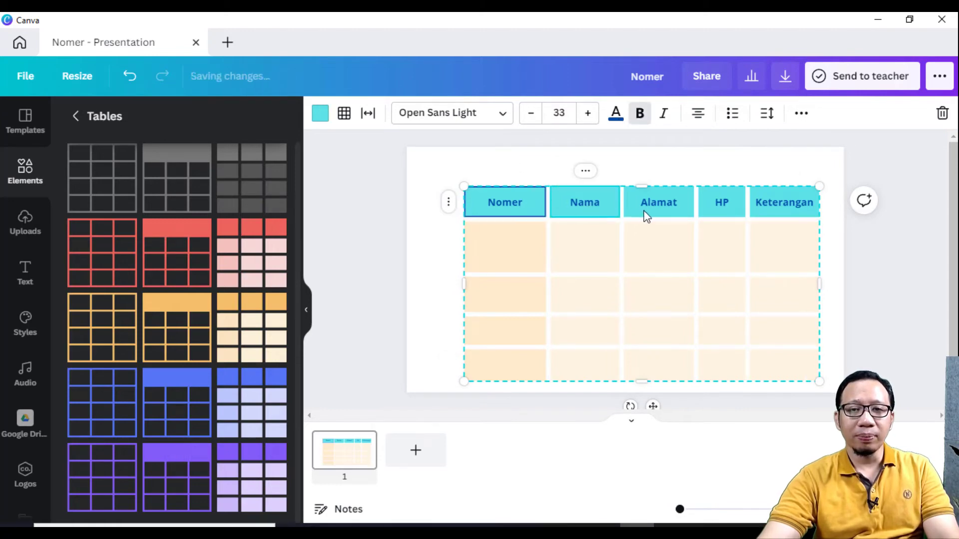
left_click_drag(591, 244, 736, 313)
left_click_drag(736, 368, 787, 373)
left_click_drag(498, 374, 500, 375)
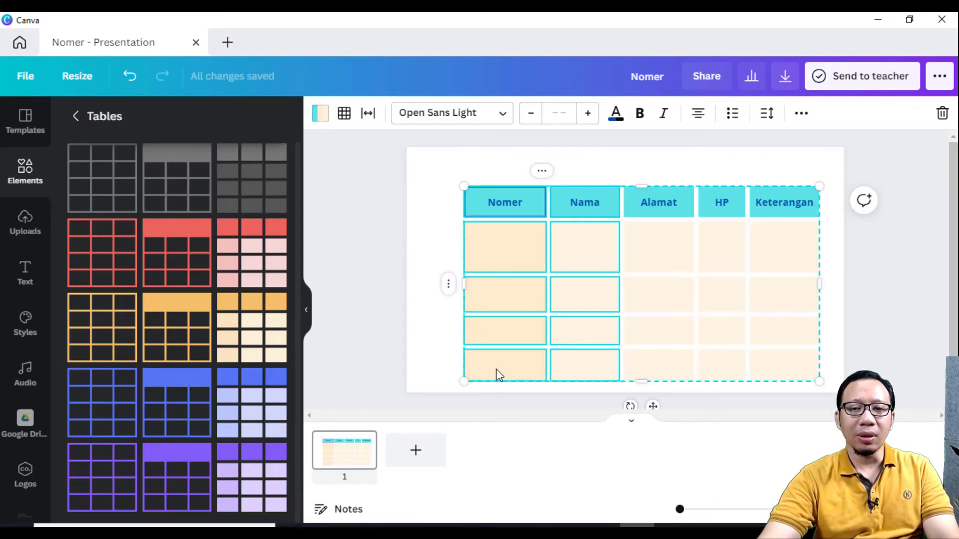
left_click_drag(813, 377, 808, 370)
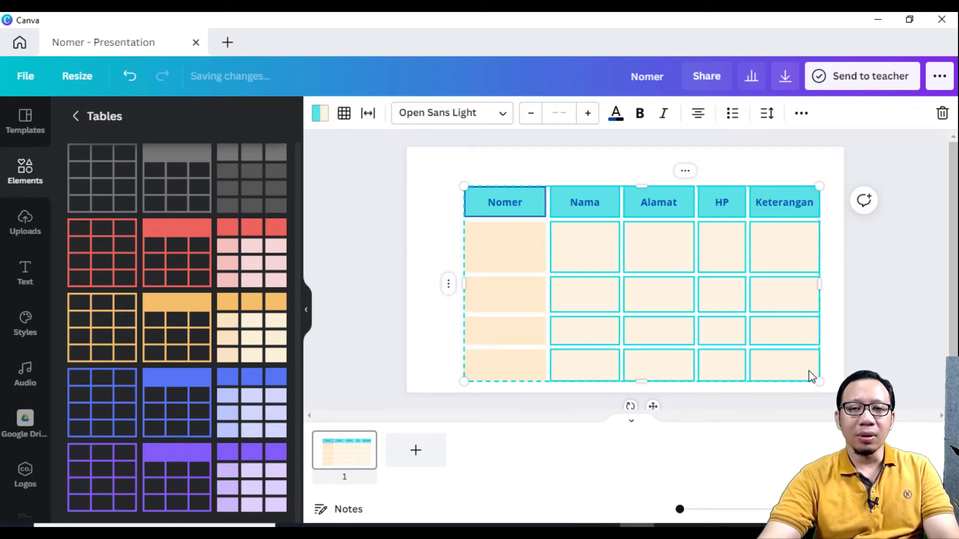
left_click(503, 251)
- Select every cell from Nomer to the last row under Keterangan and color all their borders dark blue
left_click(523, 201)
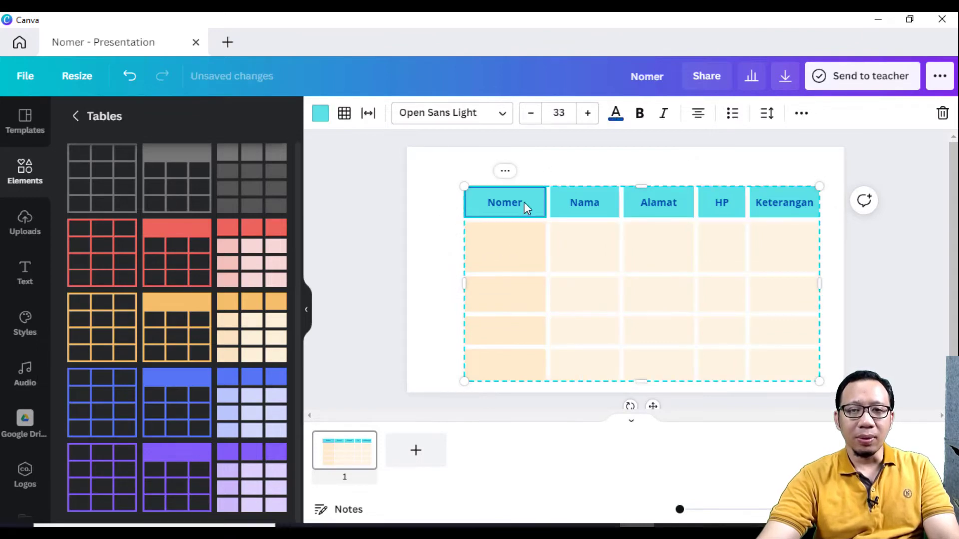
left_click(788, 374, "shift")
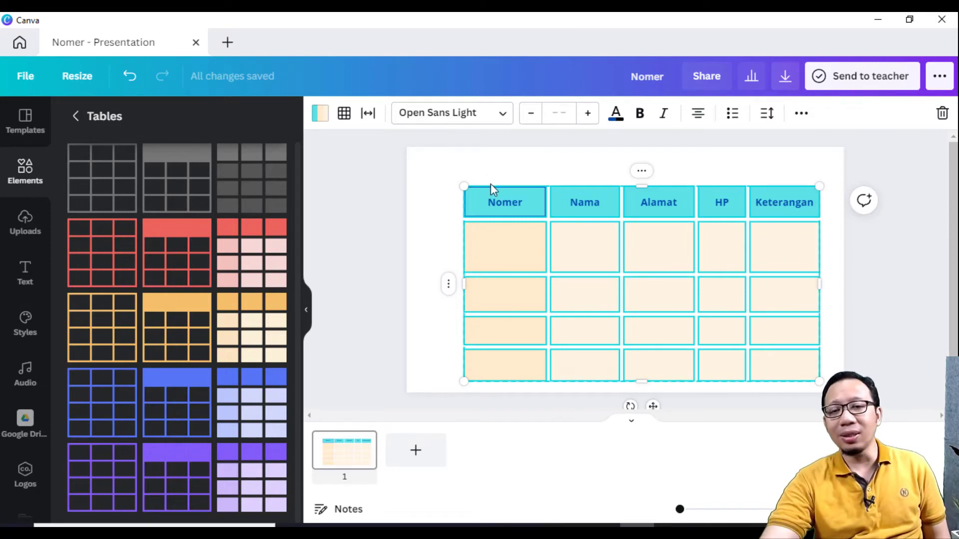
left_click(345, 115)
left_click(451, 155)
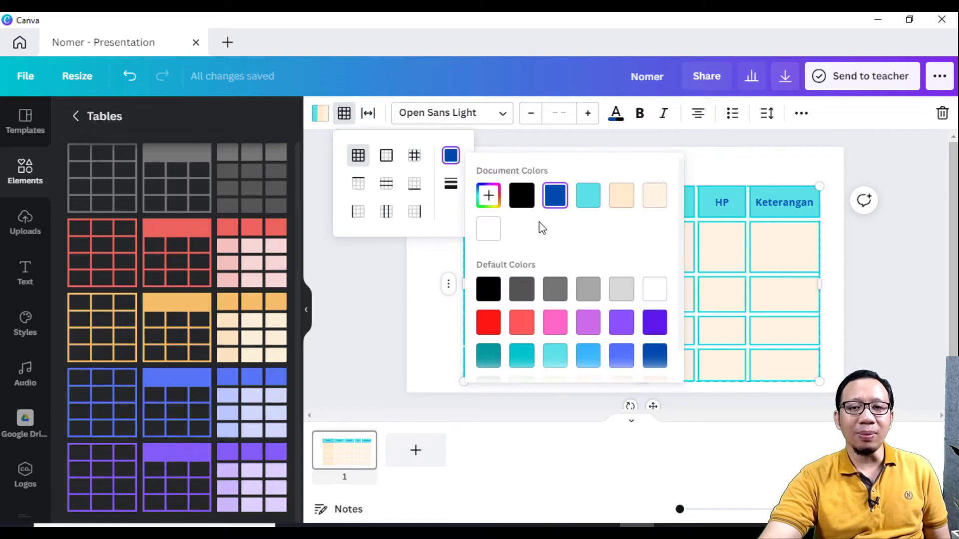
left_click(555, 196)
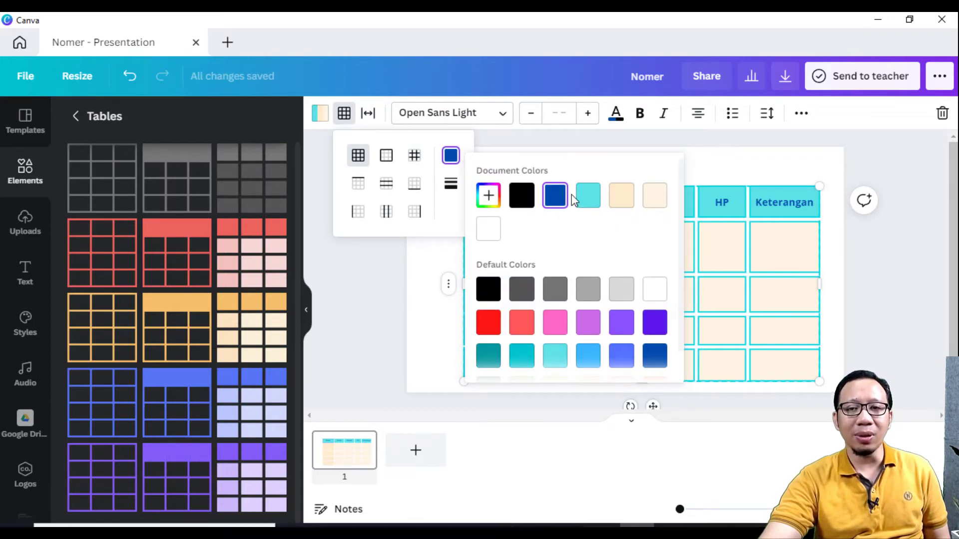
left_click(553, 197)
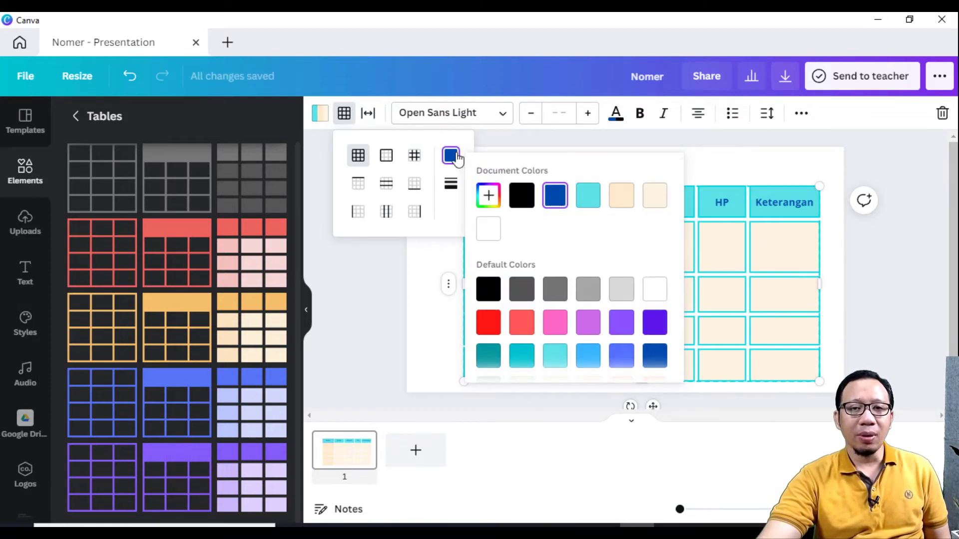
- Set the border weight of all the table's cells to 6
left_click(451, 185)
left_click_drag(602, 198, 618, 198)
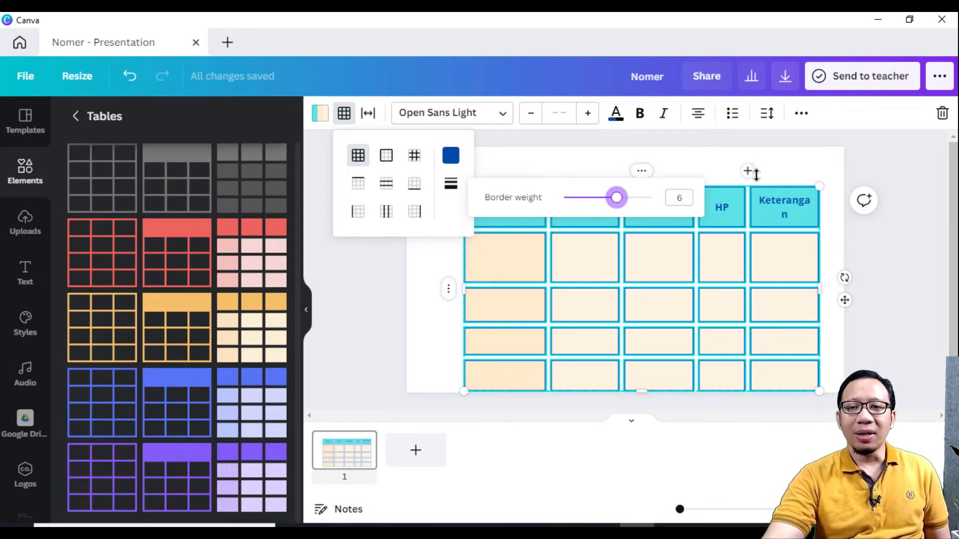
left_click(831, 241)
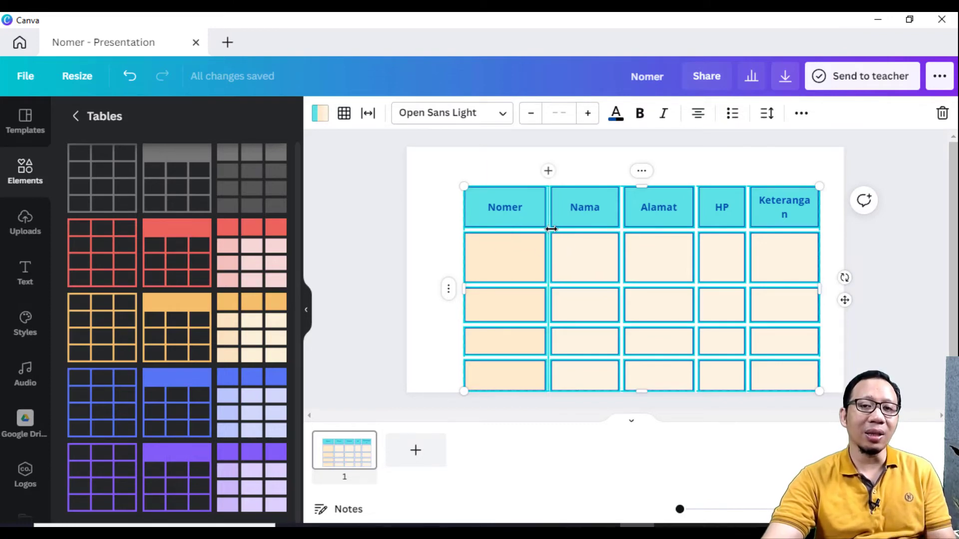
- Set the table spacing to 9 and the cell spacing to 10
left_click(368, 114)
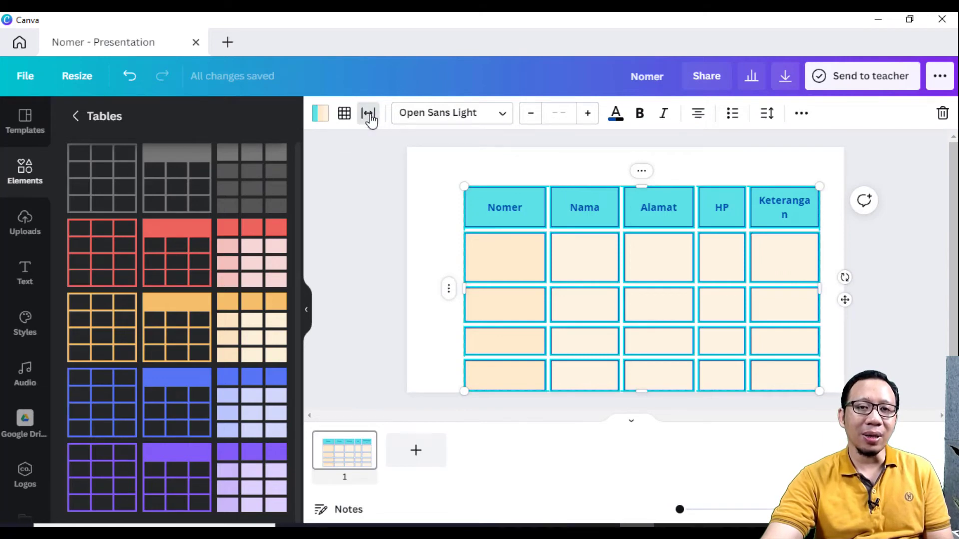
left_click(488, 162)
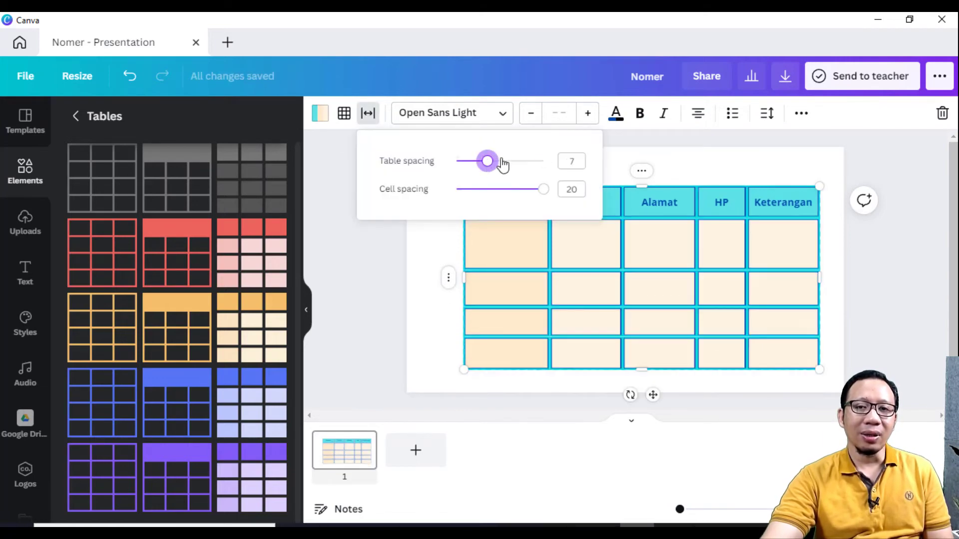
left_click_drag(492, 164, 498, 162)
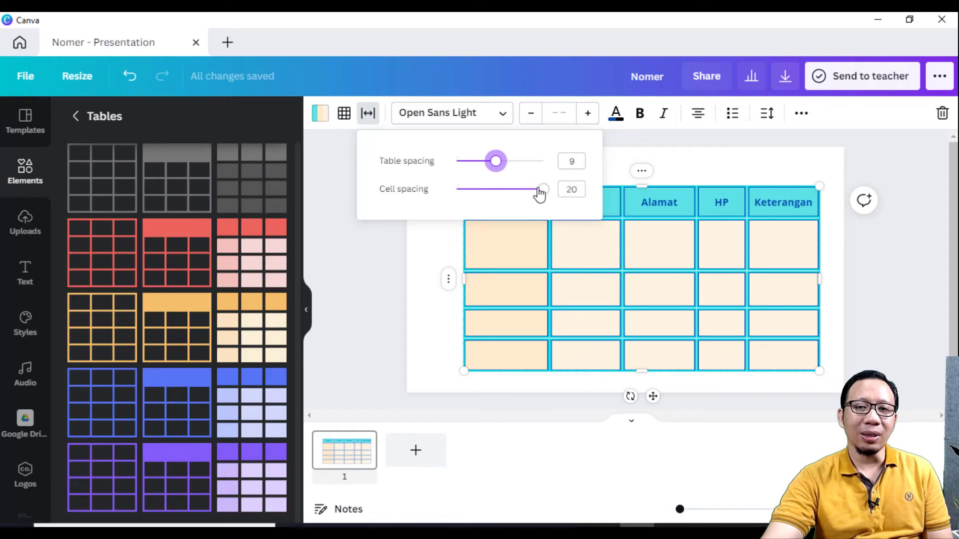
left_click_drag(539, 190, 500, 193)
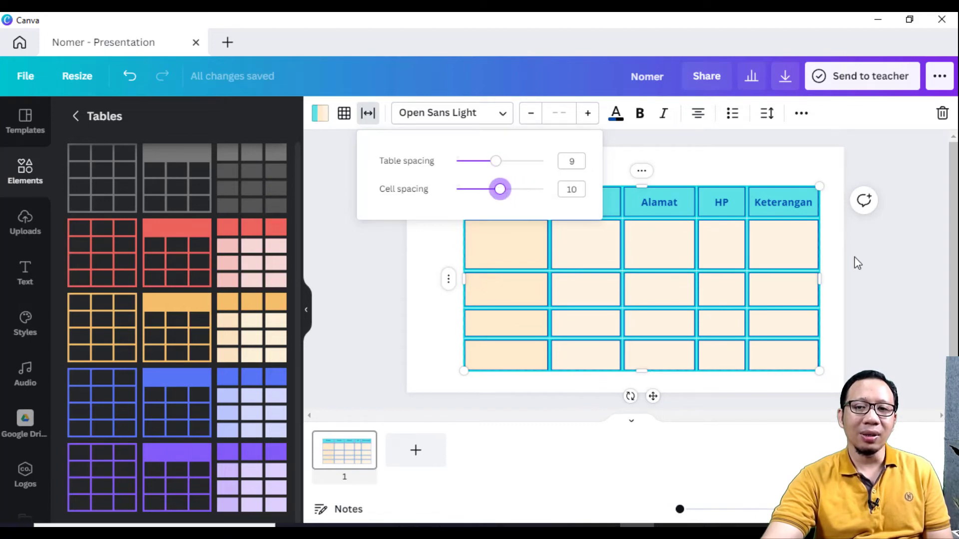
left_click(843, 272)
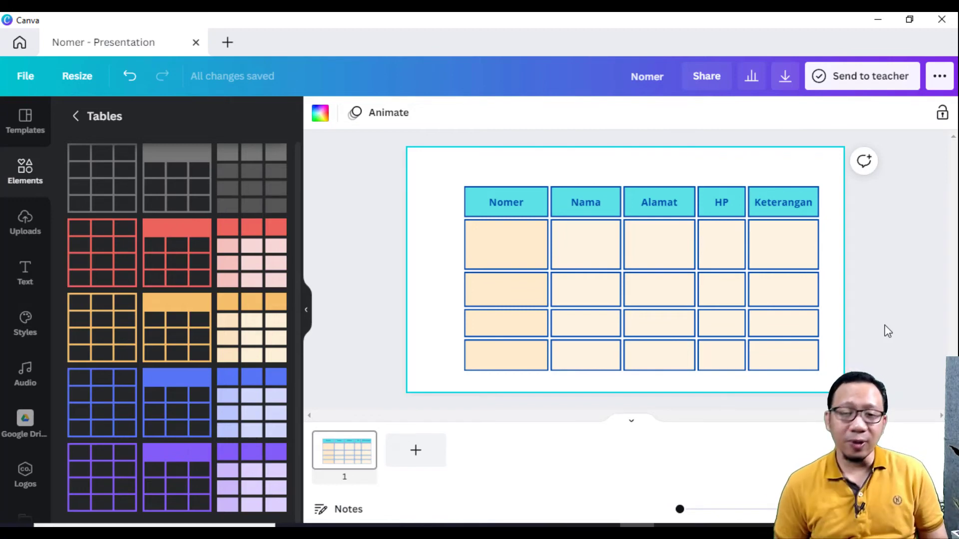
- Fill all the body cells below the header row with the white document color
left_click(538, 259)
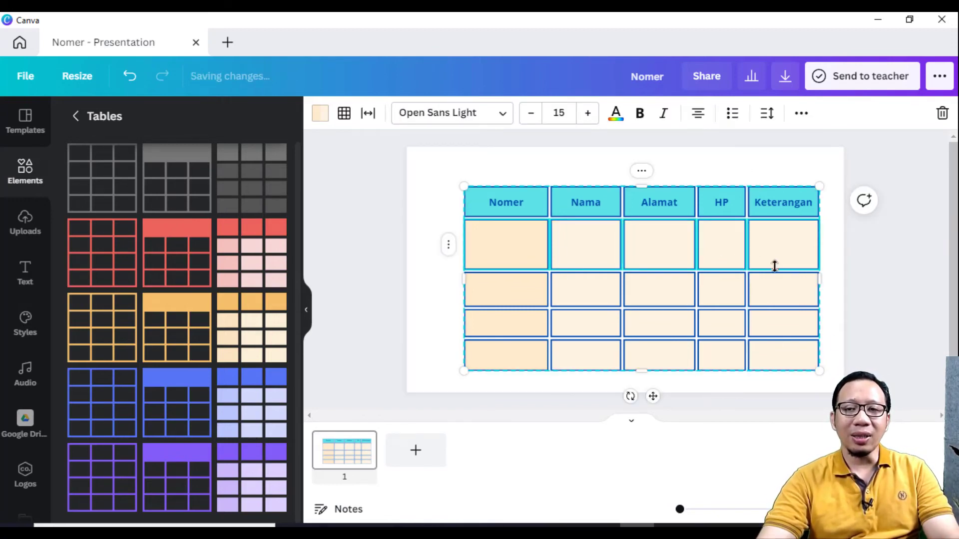
left_click(495, 243)
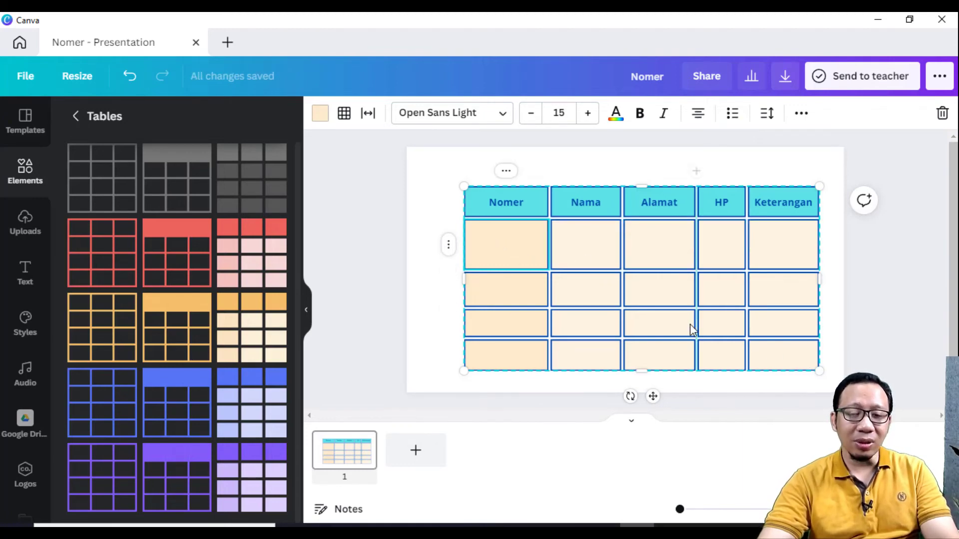
left_click(796, 358, "shift")
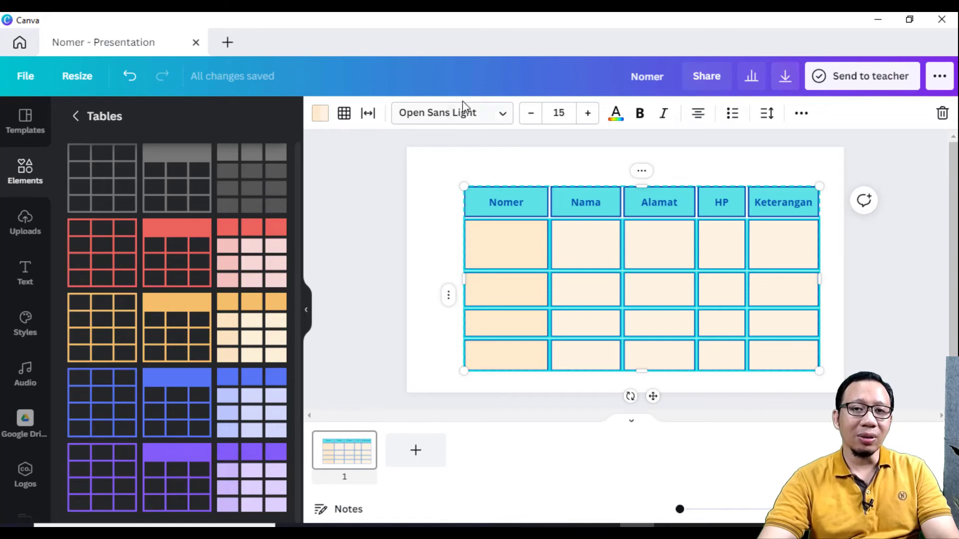
left_click(318, 114)
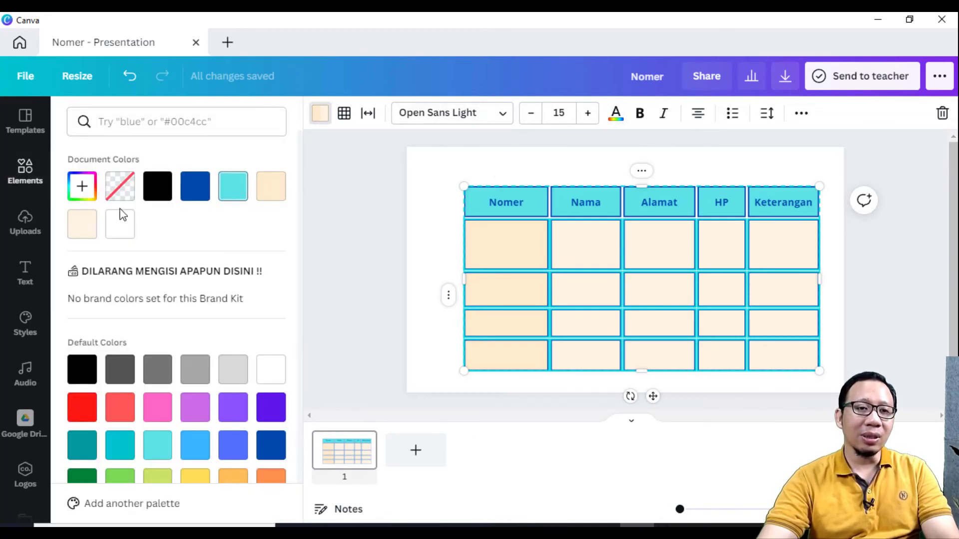
left_click(120, 226)
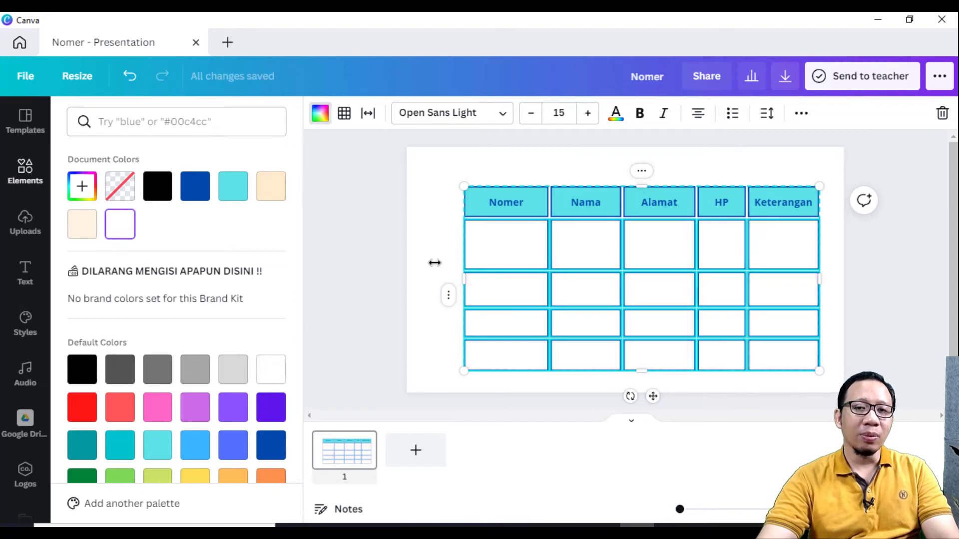
key("Escape")
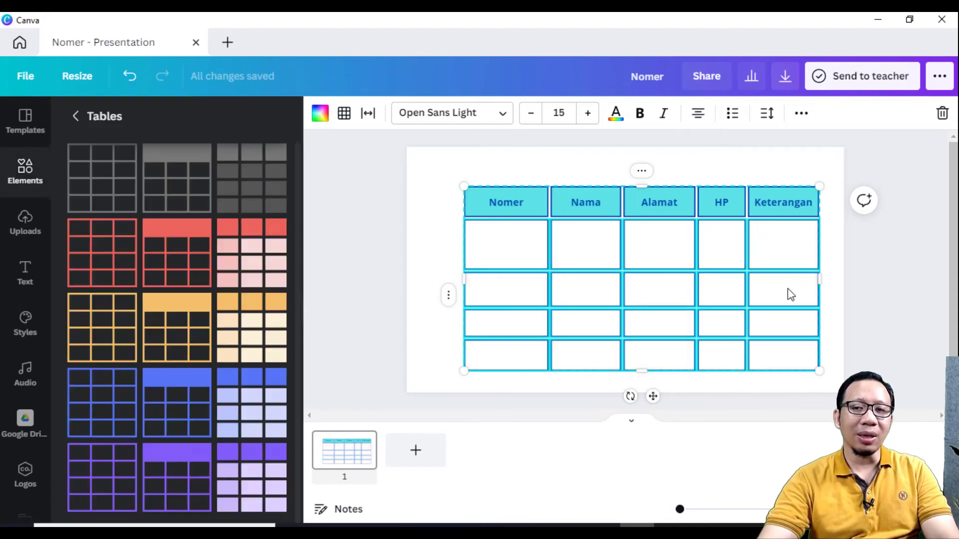
left_click(853, 302)
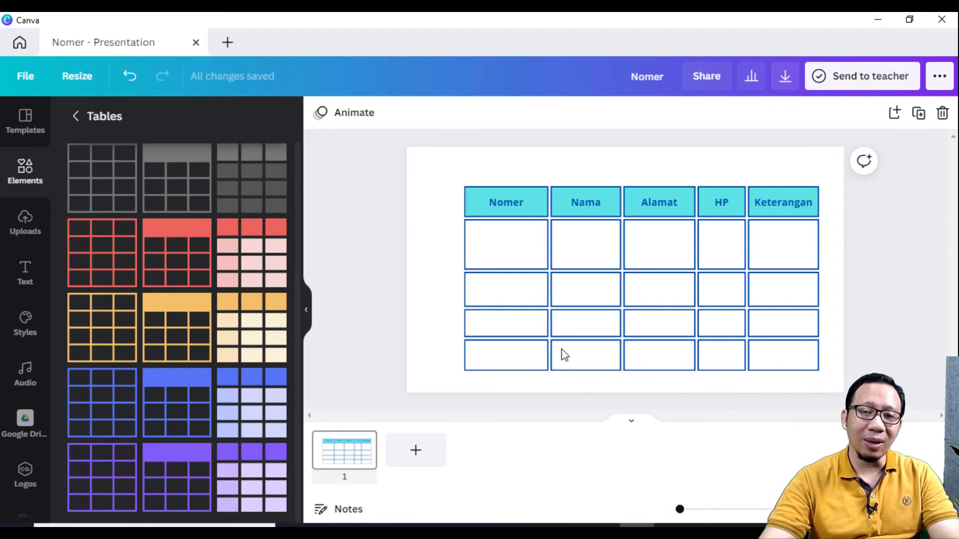
- Fill the first two body rows with numbers 1 and 2 under Nomer and a person's name in each row under Nama
left_click(508, 255)
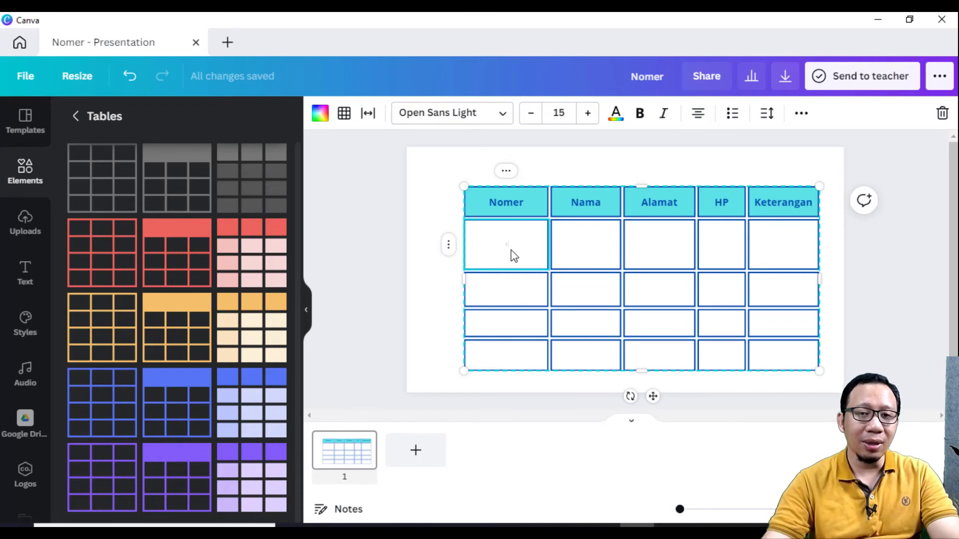
left_click(587, 255)
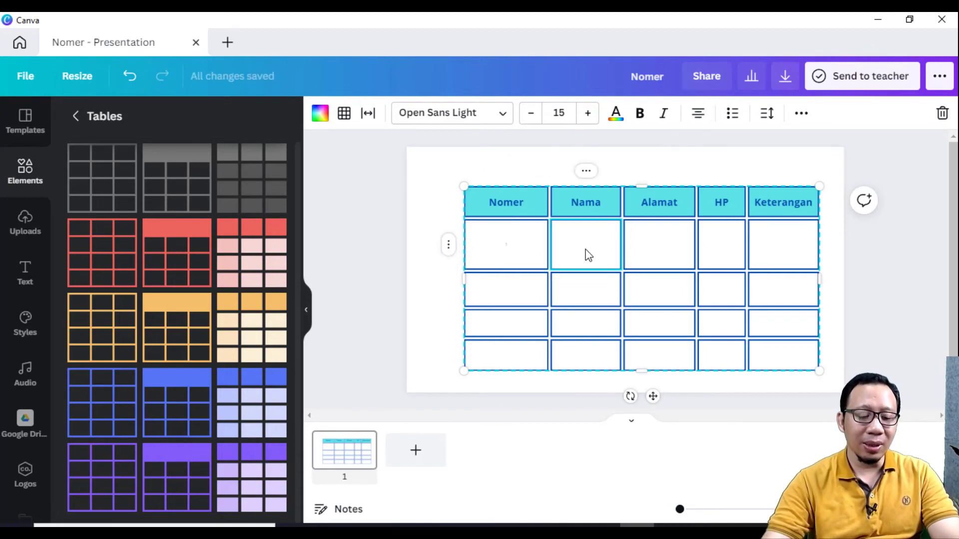
type("Ahmad")
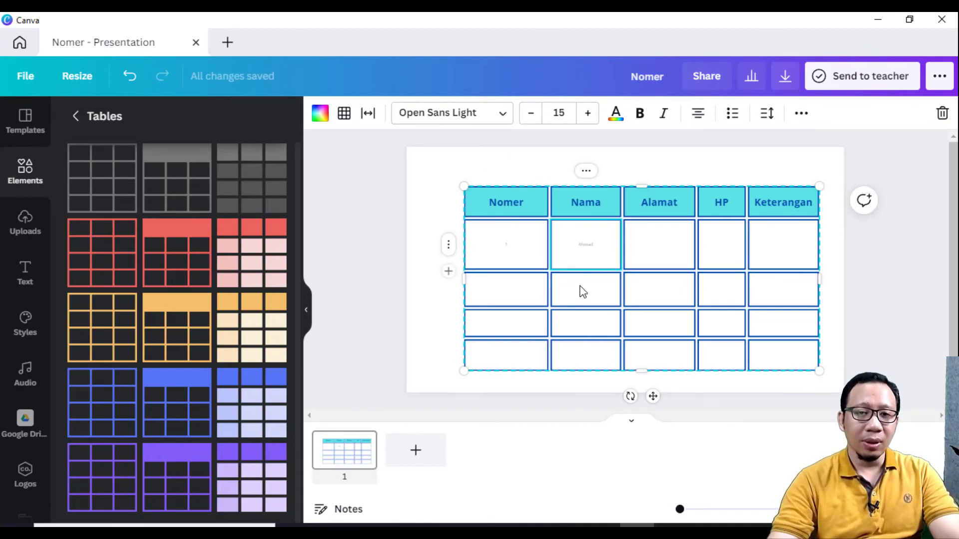
left_click(584, 292)
type("Ali")
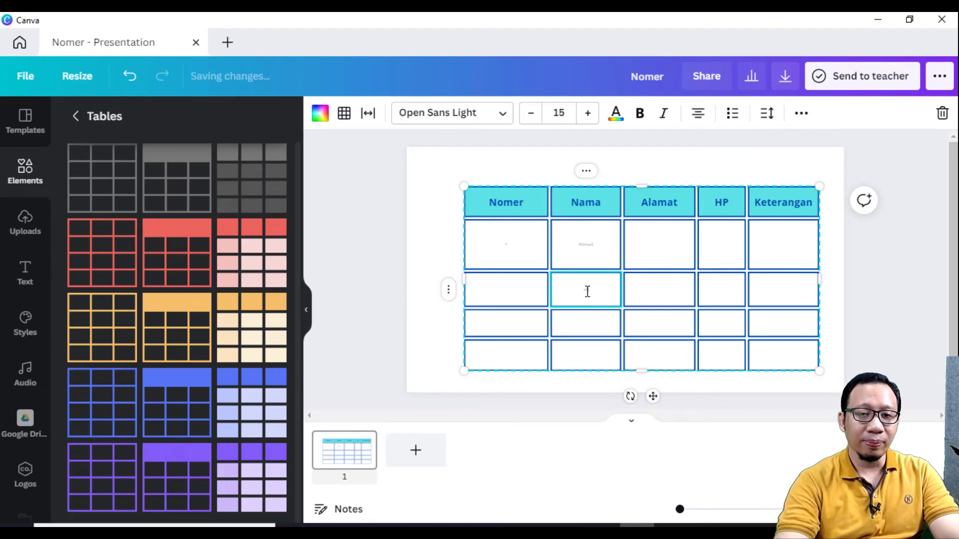
left_click(519, 297)
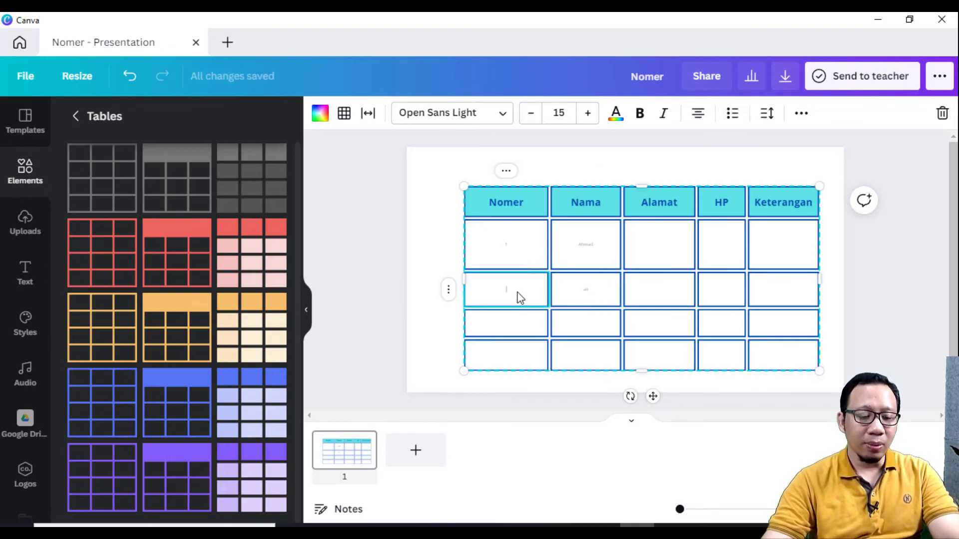
type("2")
left_click(420, 259)
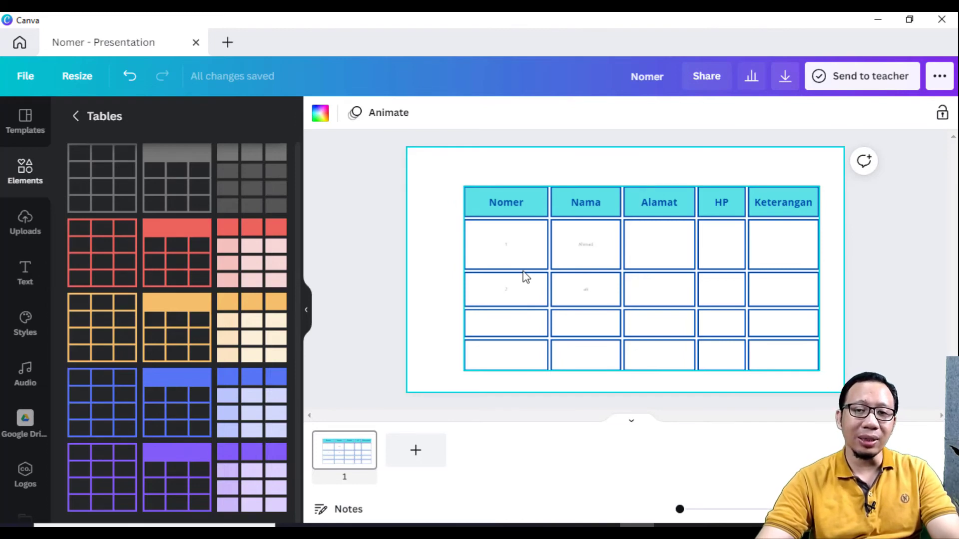
- Select all body cells from the first row under Nomer to the last under Keterangan and size their rows to content
left_click(525, 246)
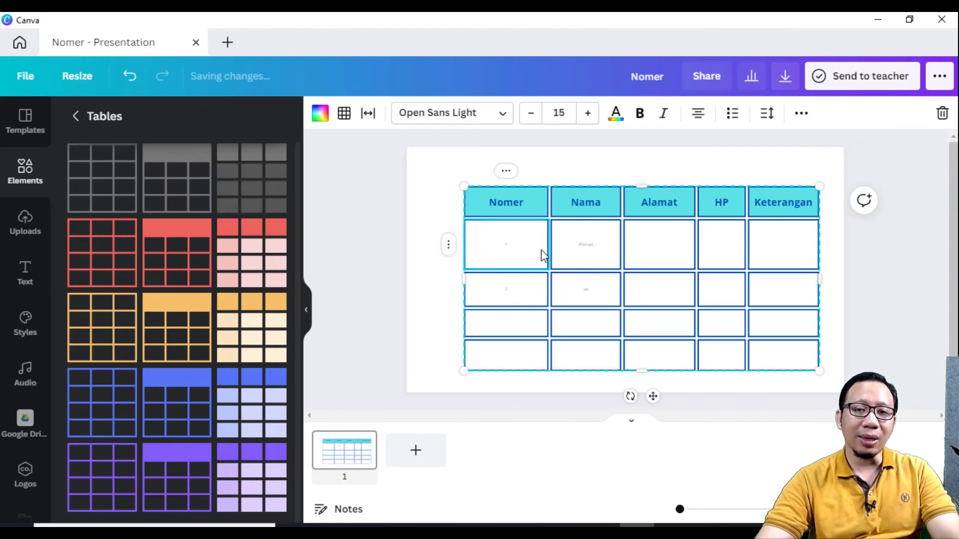
left_click(775, 358, "shift")
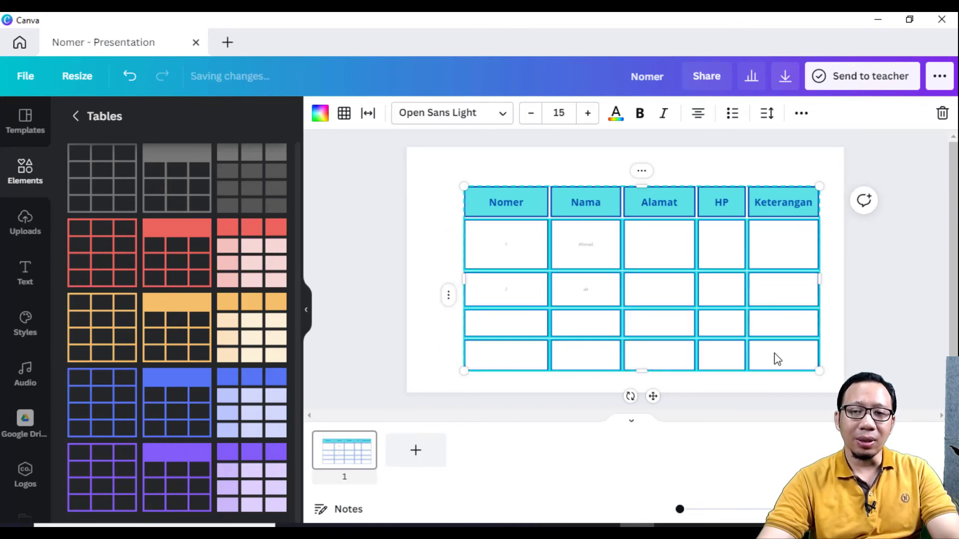
right_click(529, 258)
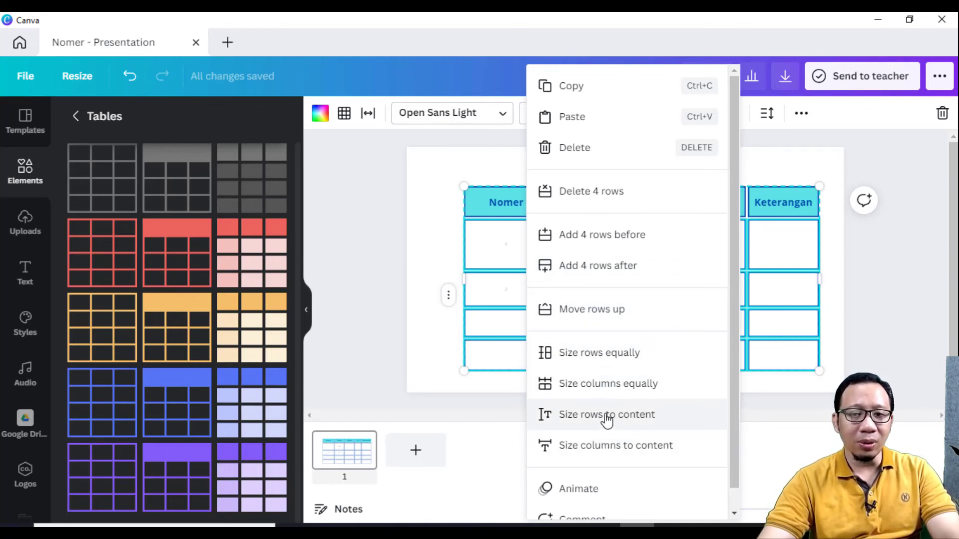
left_click(569, 418)
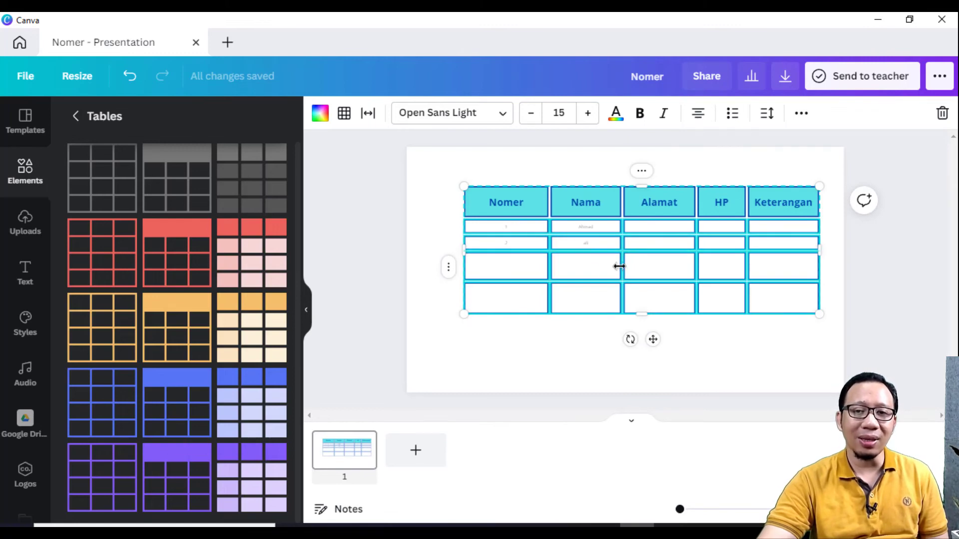
- Enter 3 under Nomer and a person's name under Nama in the third body row
double_click(523, 272)
type("3")
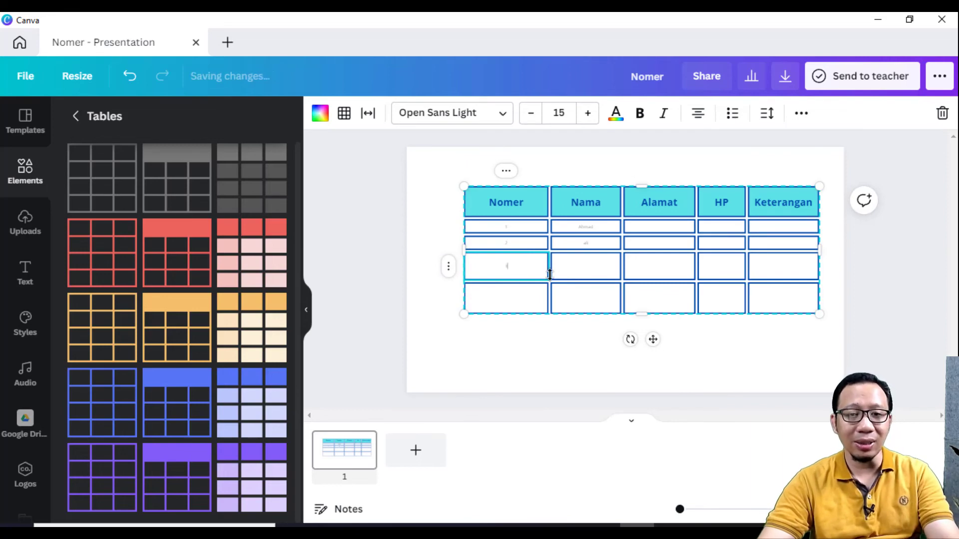
left_click(581, 273)
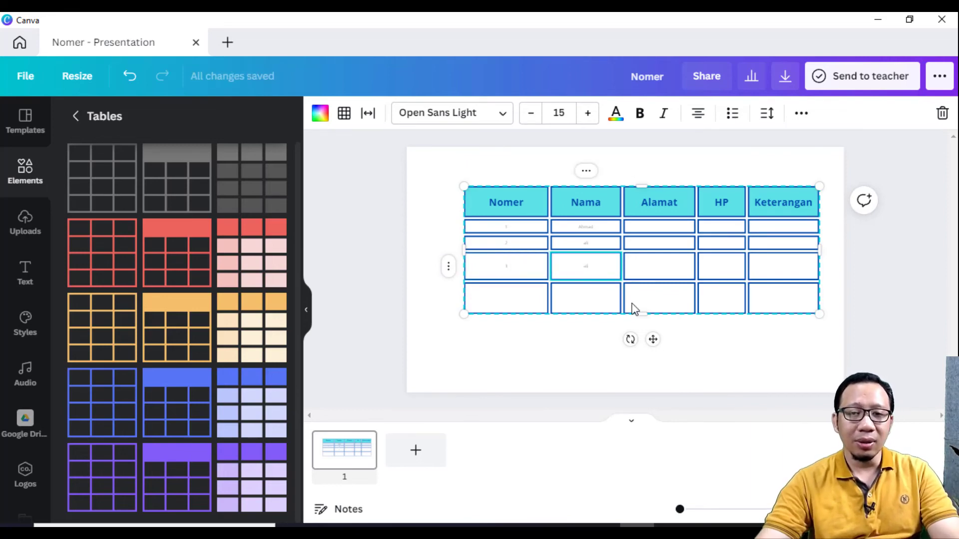
- Select the third body row from Nomer to Keterangan and size the row to content
left_click(529, 266)
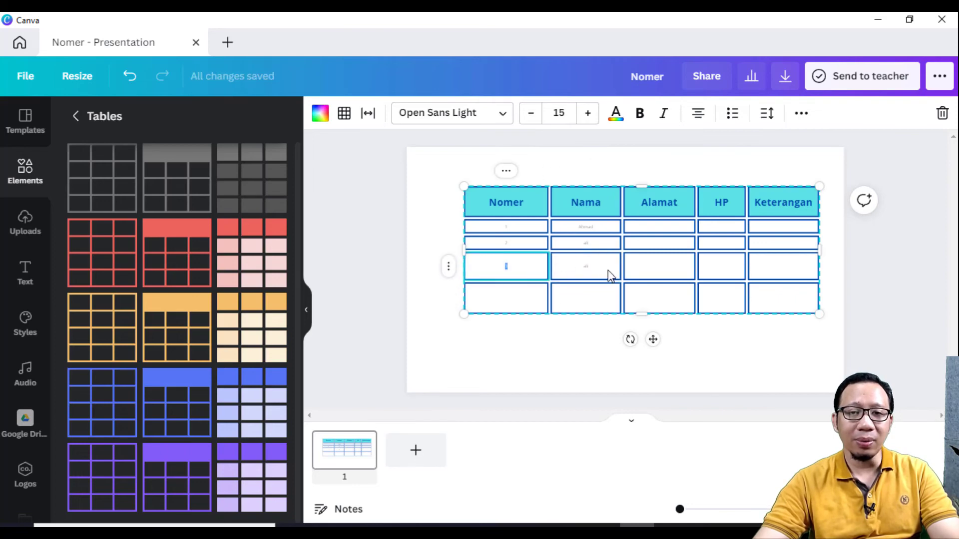
left_click_drag(610, 276, 786, 273)
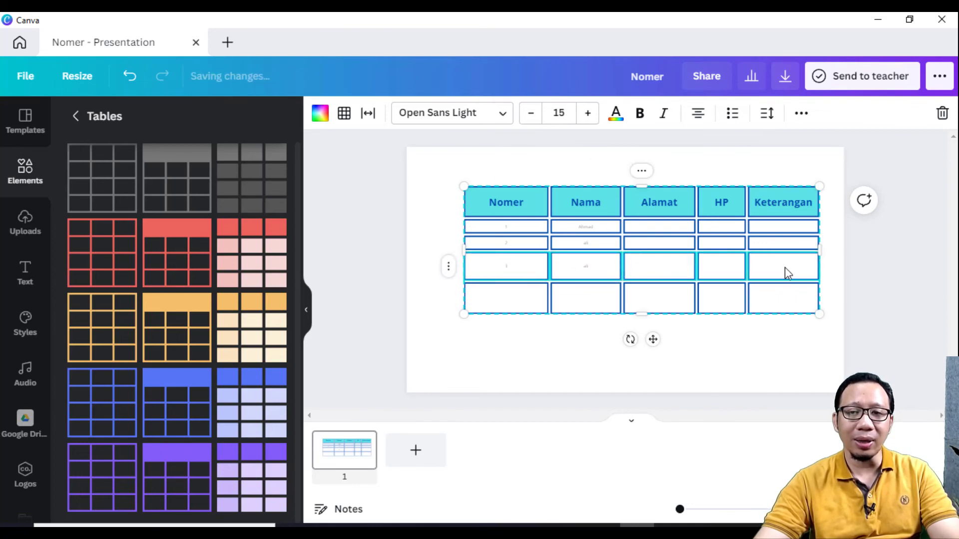
right_click(651, 273)
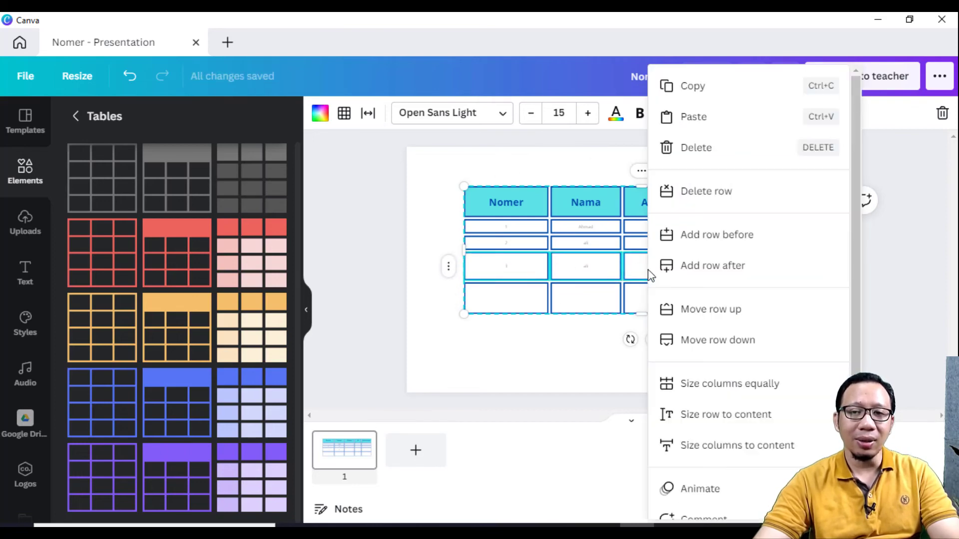
left_click(745, 422)
left_click(591, 339)
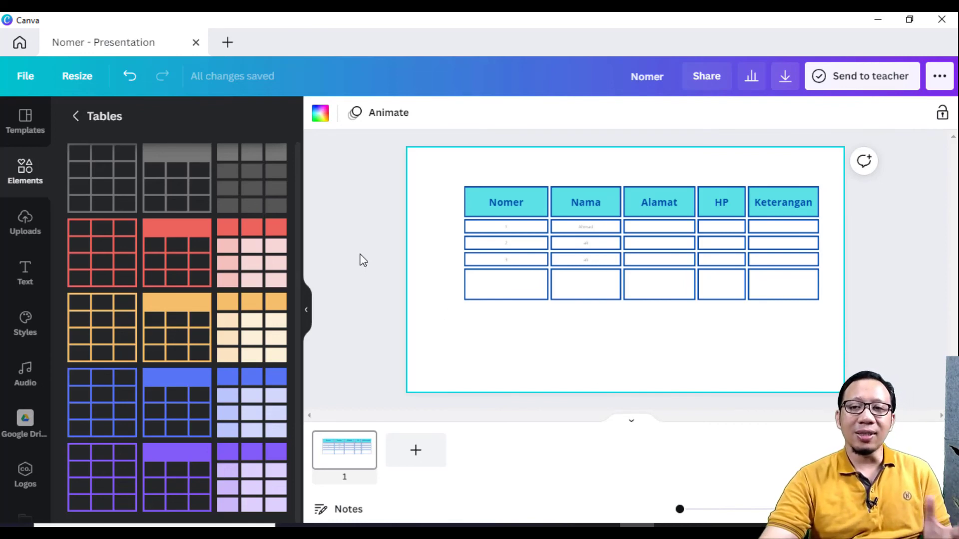
- Move the table slightly lower and center it horizontally on the slide, and leave the table gallery for the main elements overview
left_click(472, 203)
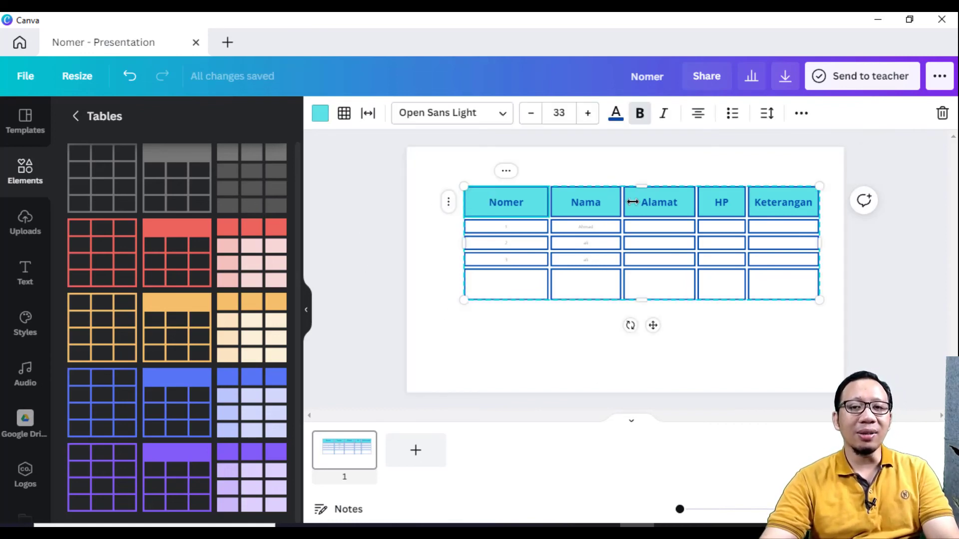
mouse_move(785, 211)
left_mouse_down()
mouse_move(771, 252)
mouse_move(759, 238)
mouse_move(767, 215)
left_mouse_up()
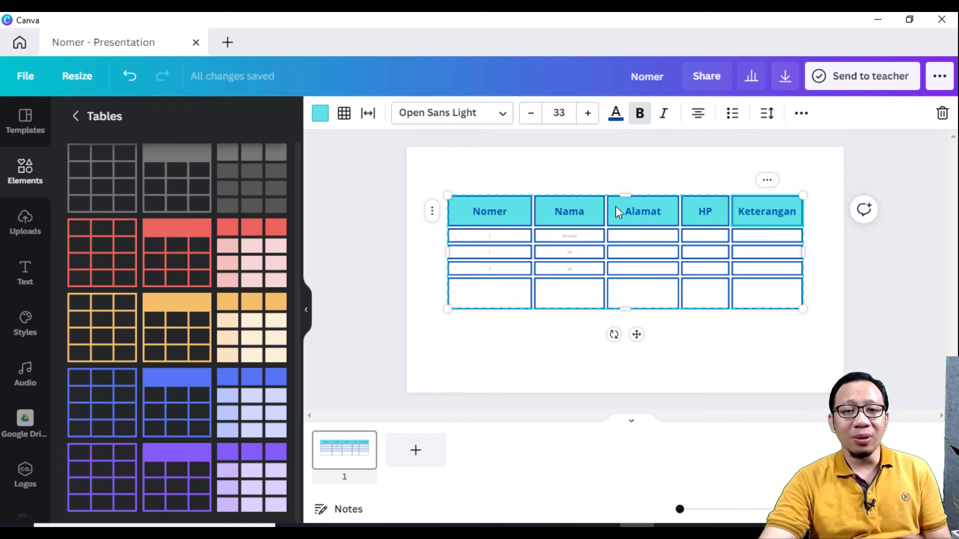
left_click(75, 117)
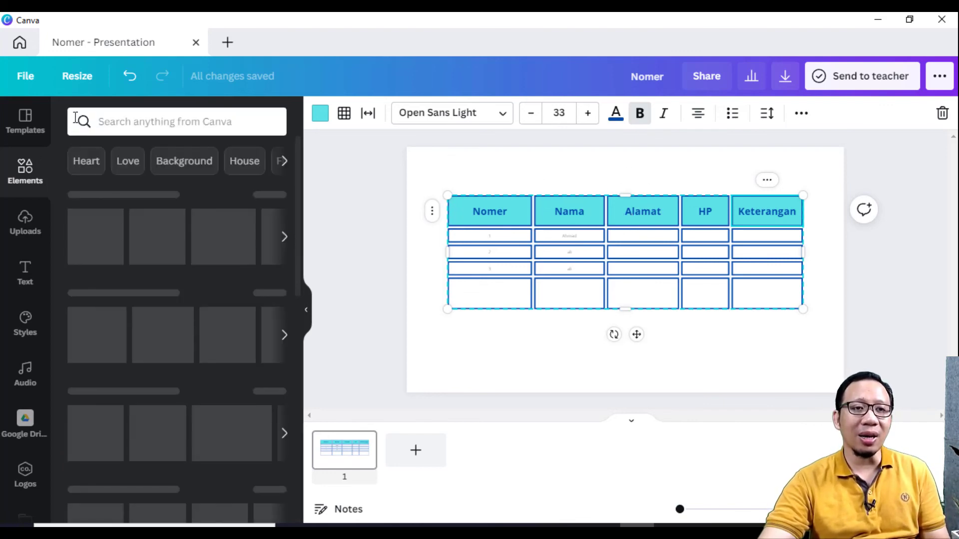
left_click(884, 301)
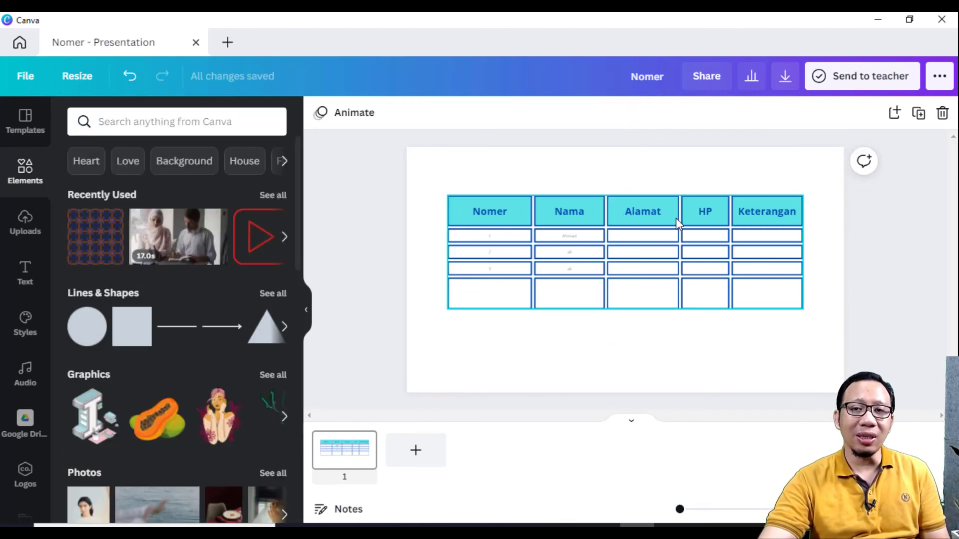
left_click(667, 238)
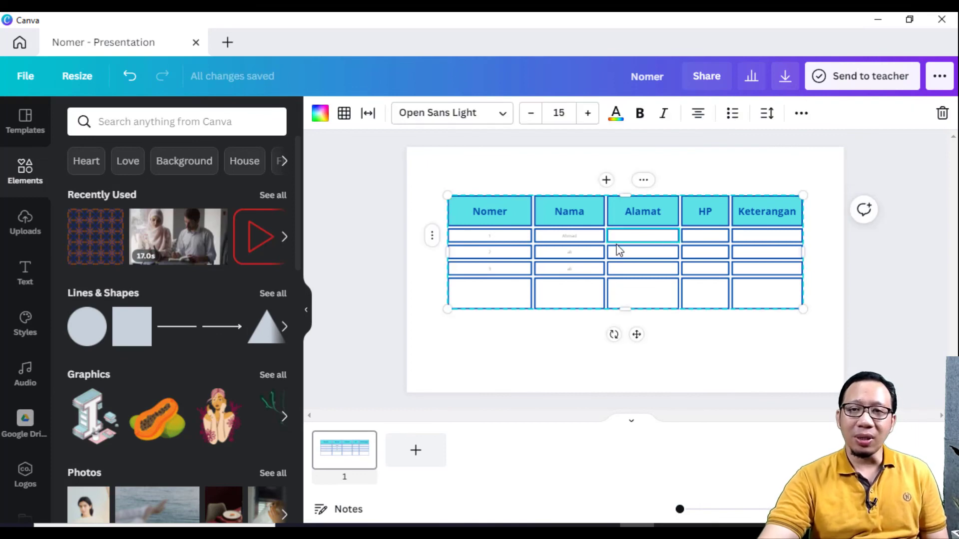
right_click(724, 222)
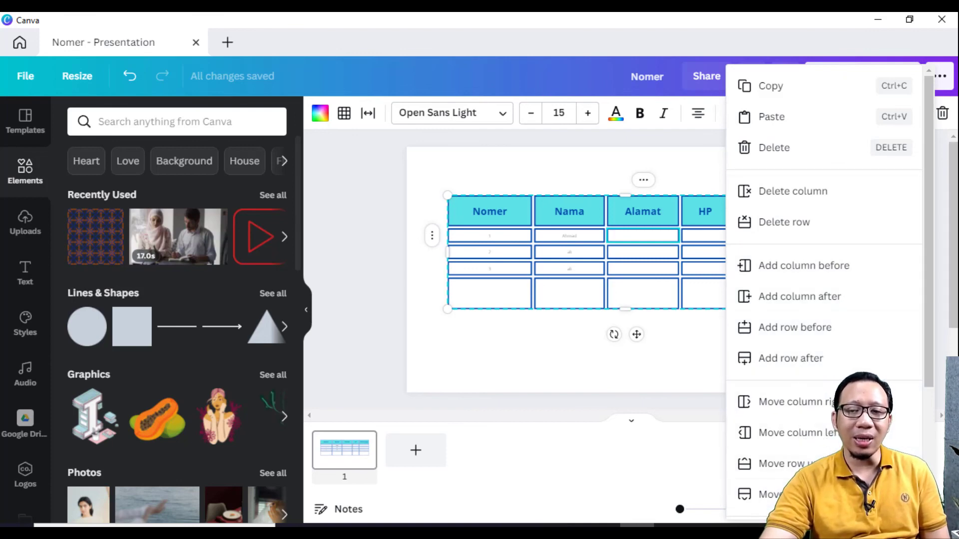
left_click(398, 306)
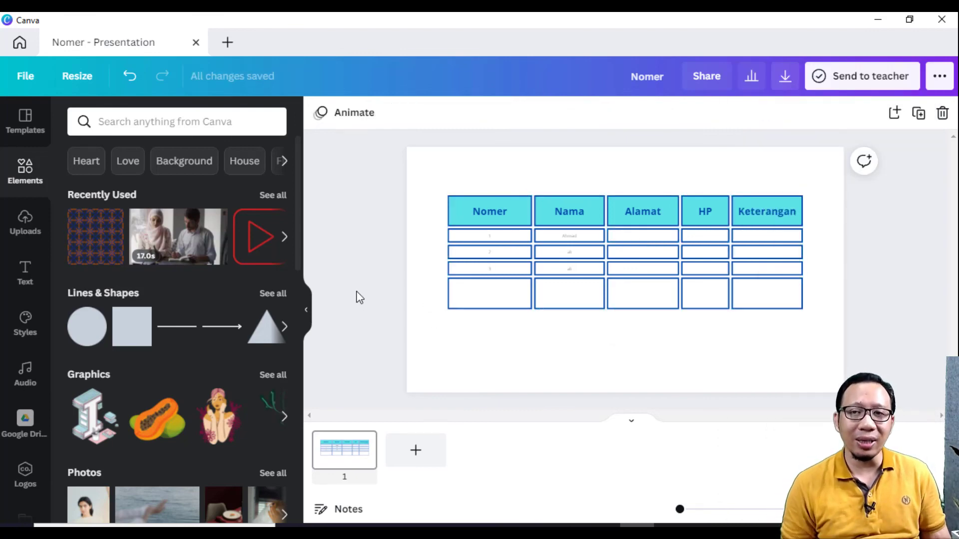